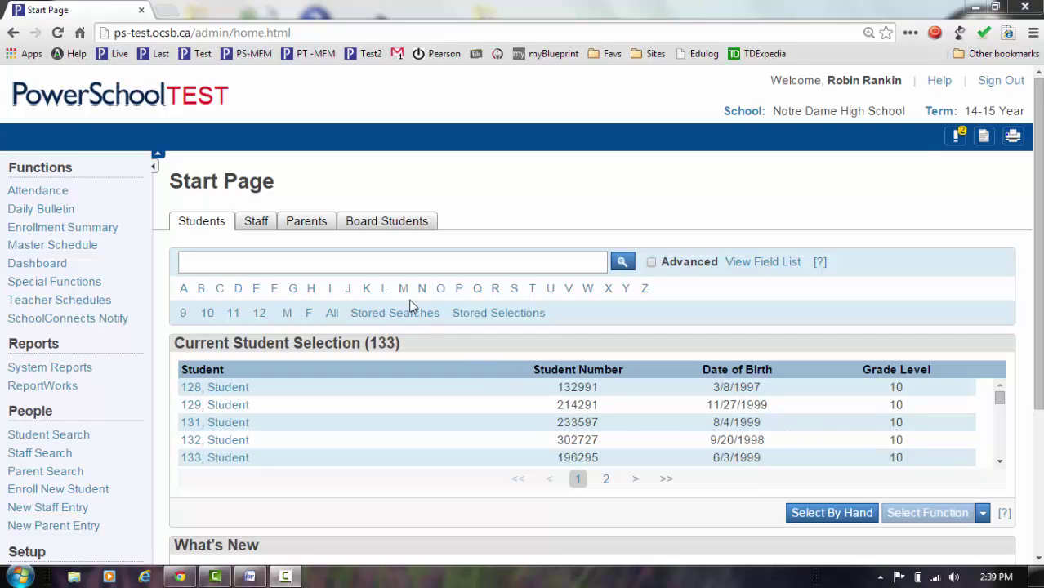
# Open the '9-12 Sem1 Marks and Comments from Gradebook' report from System Reports > sqlReports 4 > 9 to 12 Achievement Data 1415
pyautogui.click(81, 372)
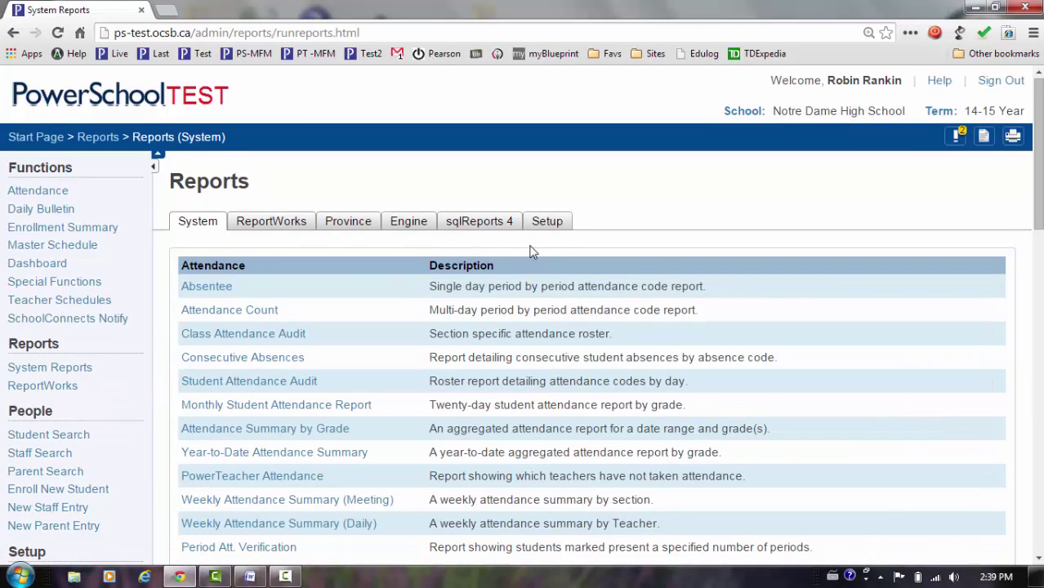
pyautogui.click(489, 225)
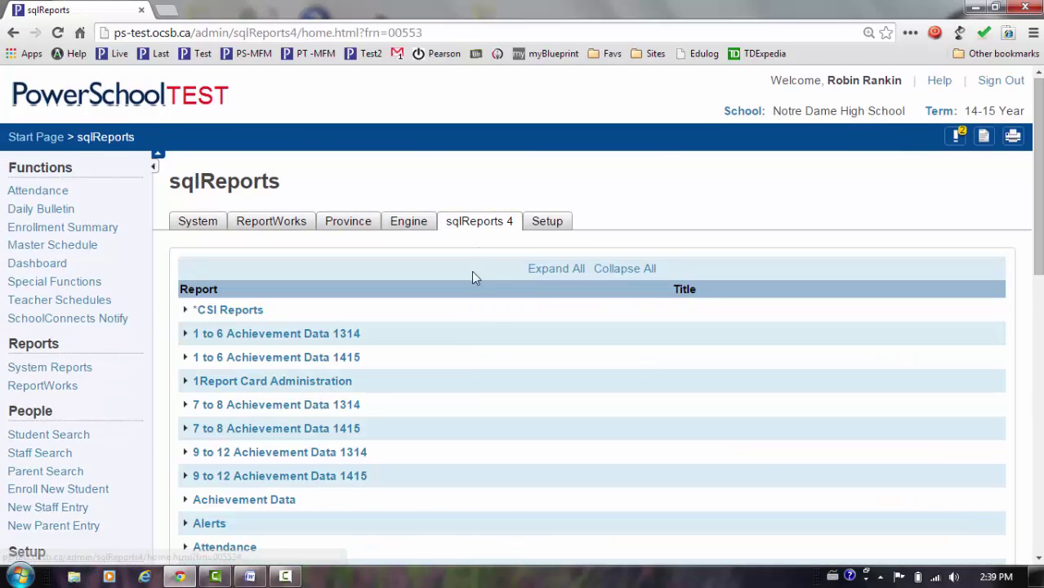
pyautogui.click(266, 482)
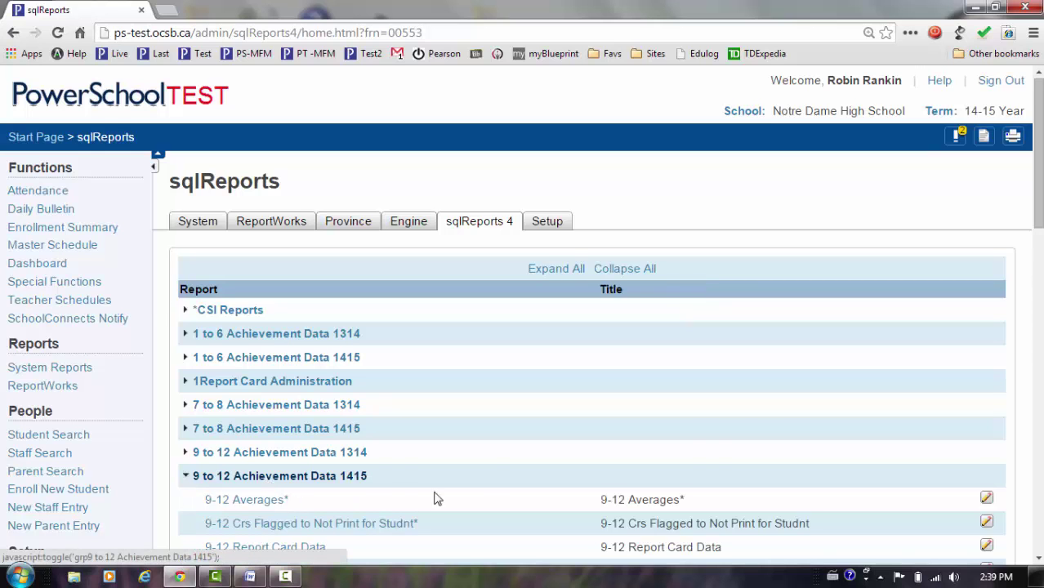
pyautogui.scroll(-1, 482, 474)
pyautogui.scroll(-5, 488, 453)
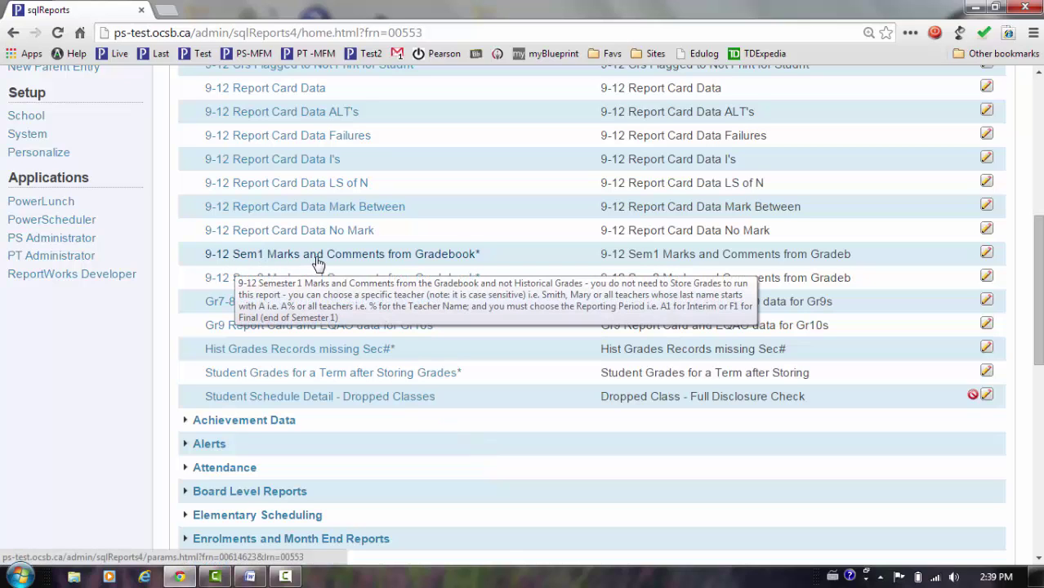
pyautogui.click(319, 262)
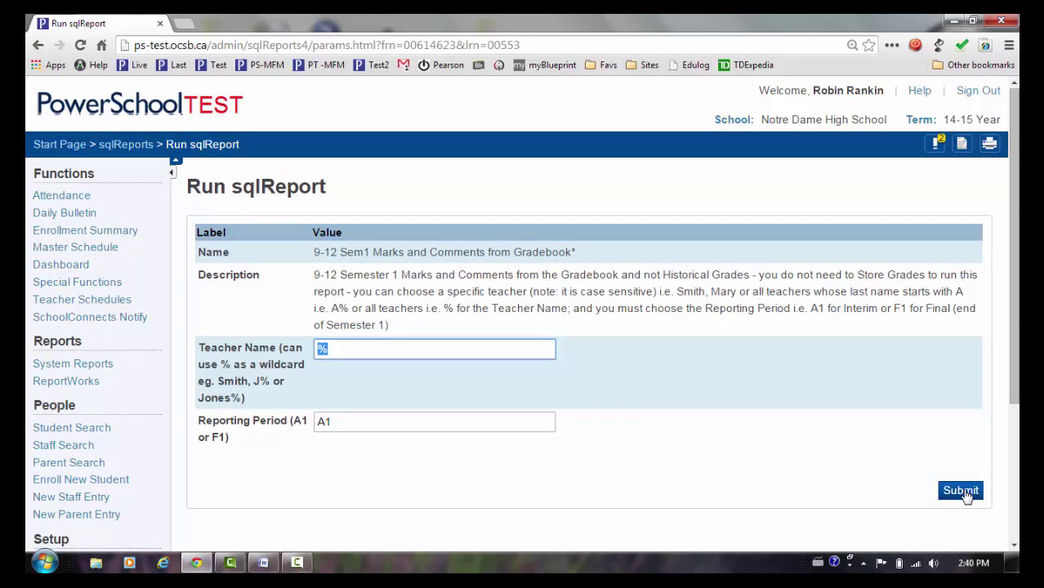
# Run the report, sort Mark descending so ALT marks come first, and highlight the MPM1DR course codes
pyautogui.click(963, 493)
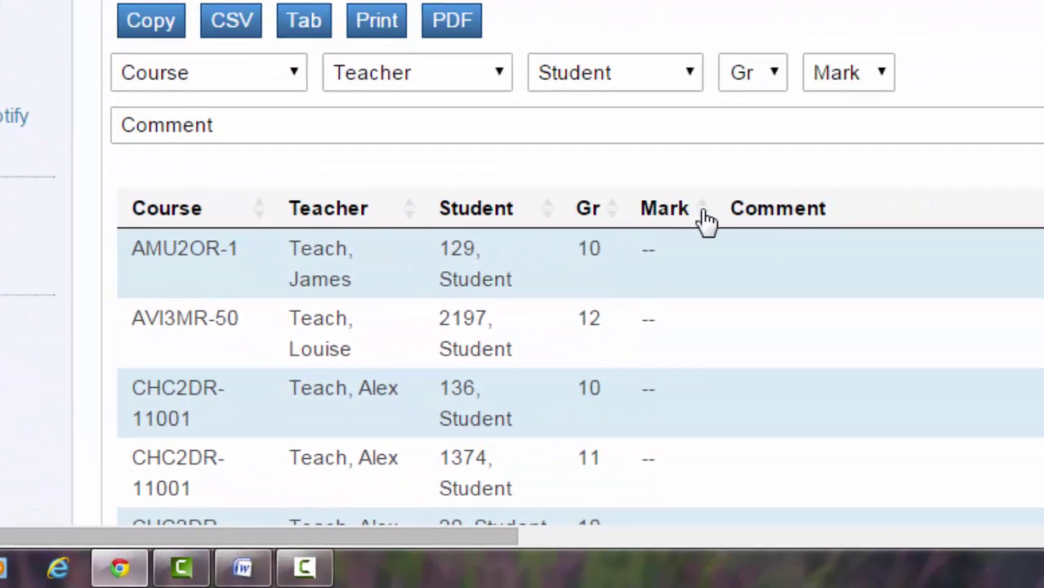
pyautogui.click(703, 212)
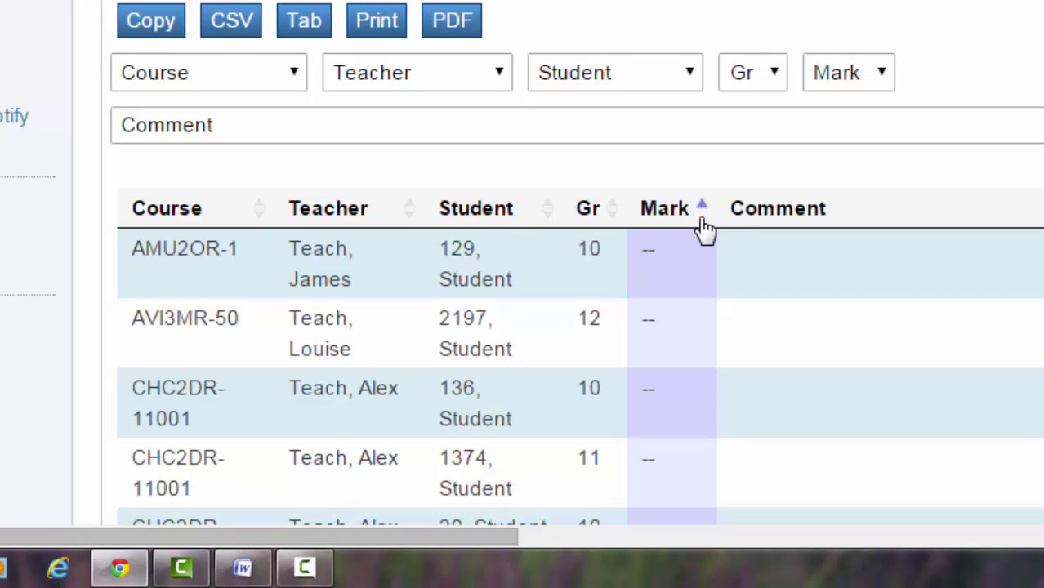
pyautogui.click(704, 227)
pyautogui.scroll(-3, 879, 404)
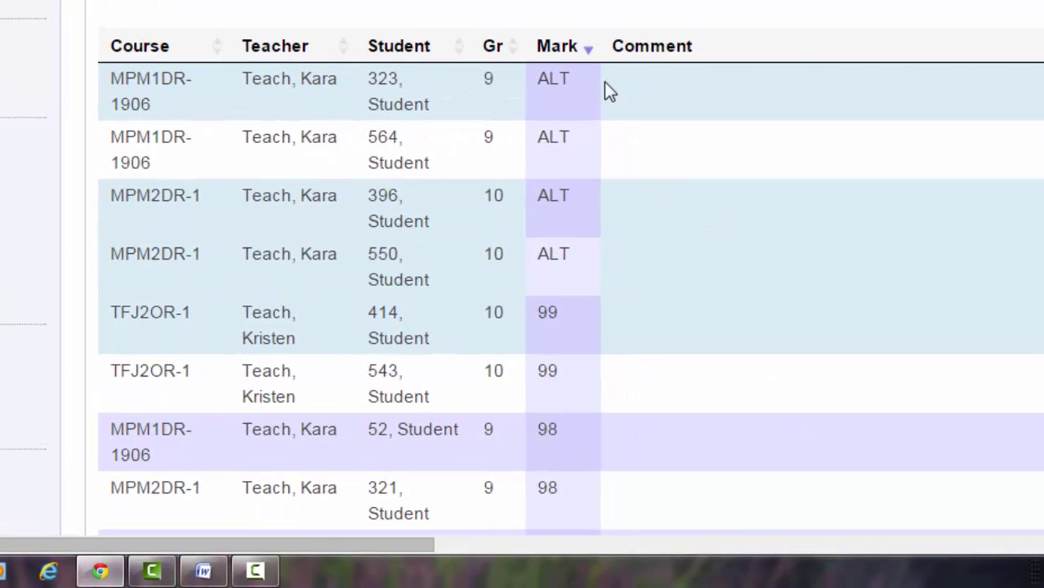
pyautogui.moveTo(112, 78); pyautogui.dragTo(187, 80)
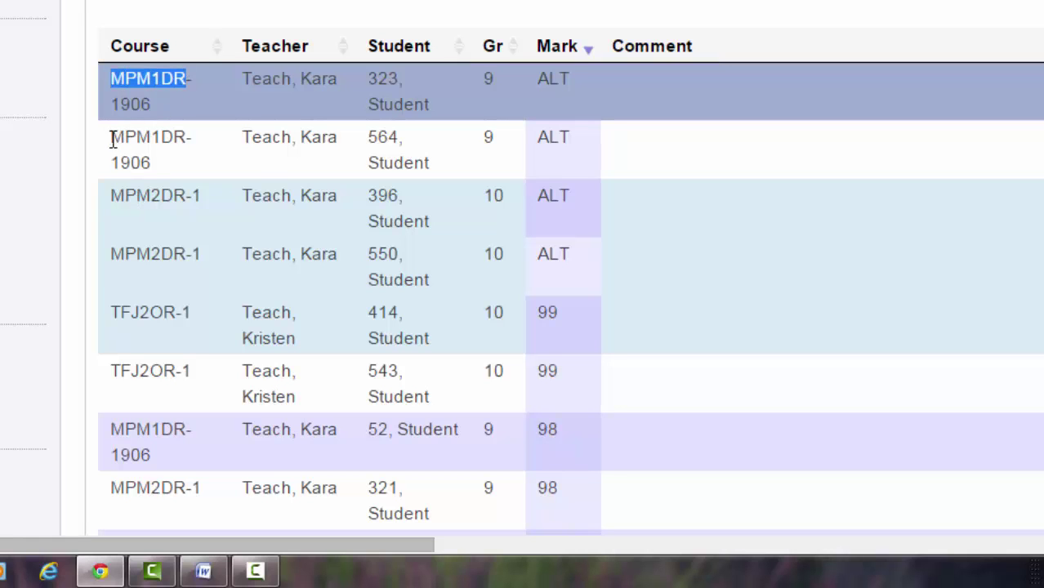
pyautogui.moveTo(112, 137); pyautogui.dragTo(187, 138)
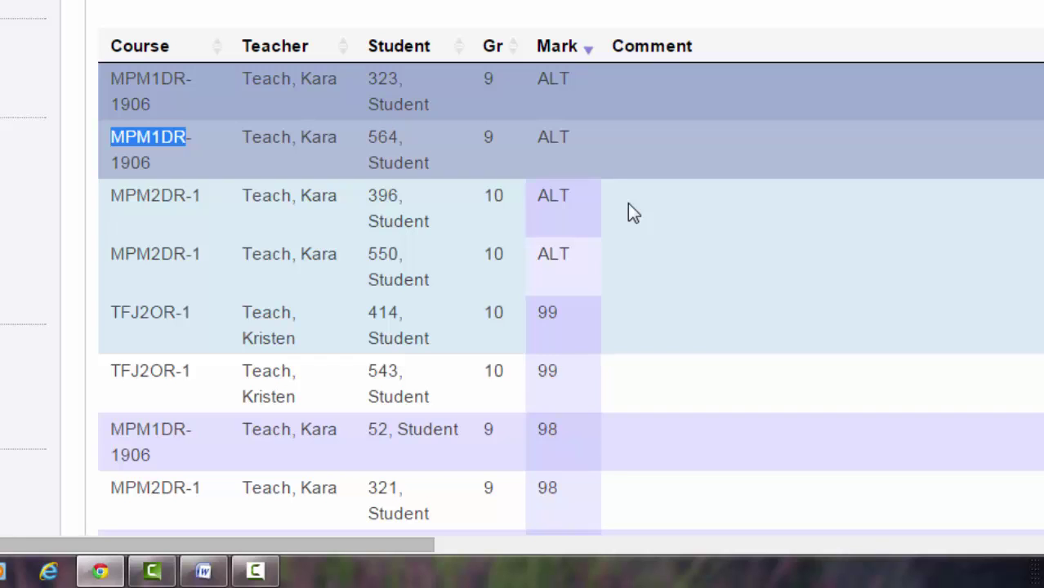
# Go back to the Start Page, which shows the student search and 133 selected students
pyautogui.scroll(3, 803, 250)
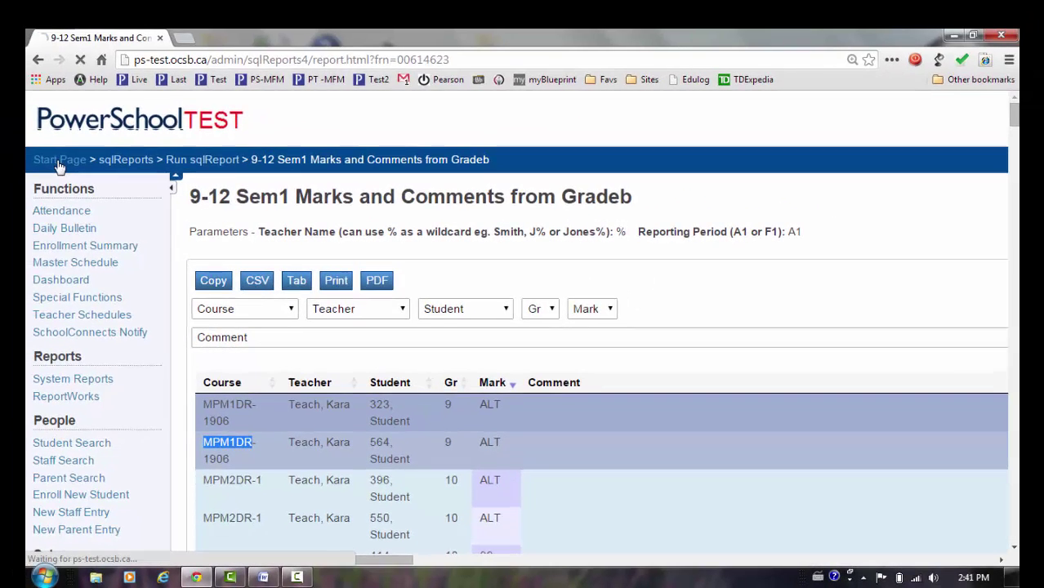
pyautogui.click(60, 167)
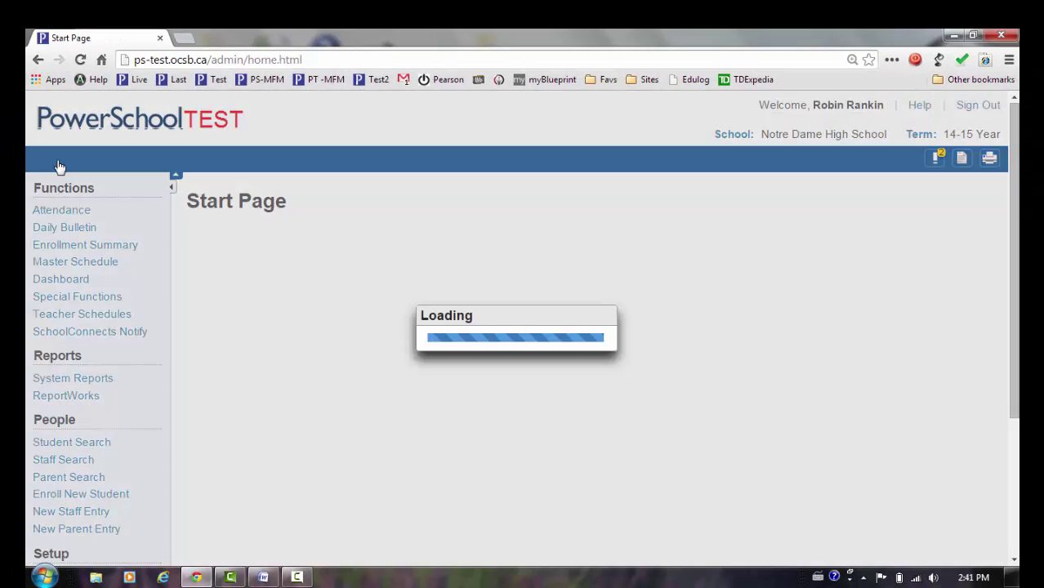
pyautogui.scroll(-2, 147, 454)
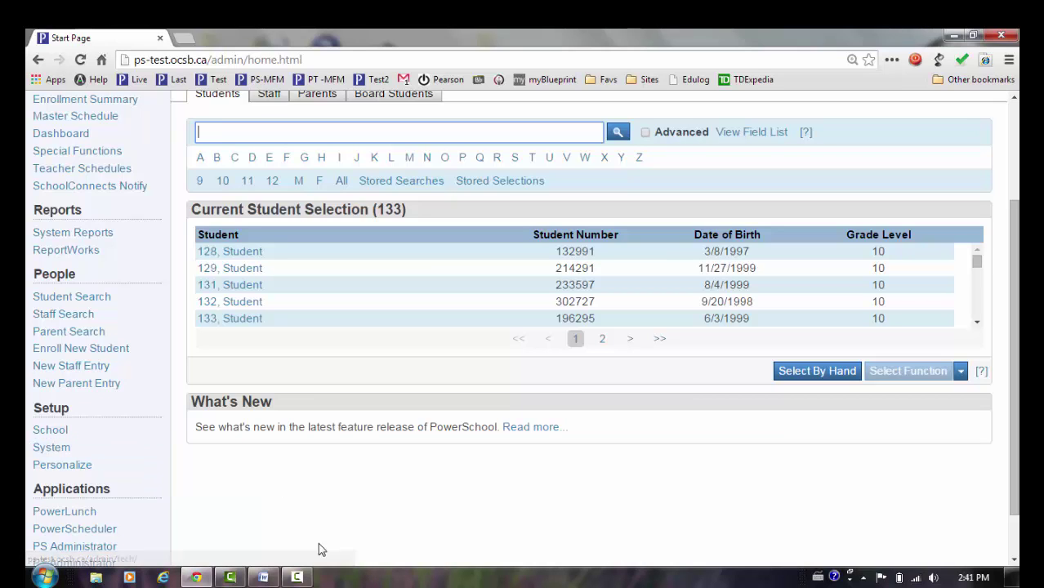
pyautogui.click(264, 577)
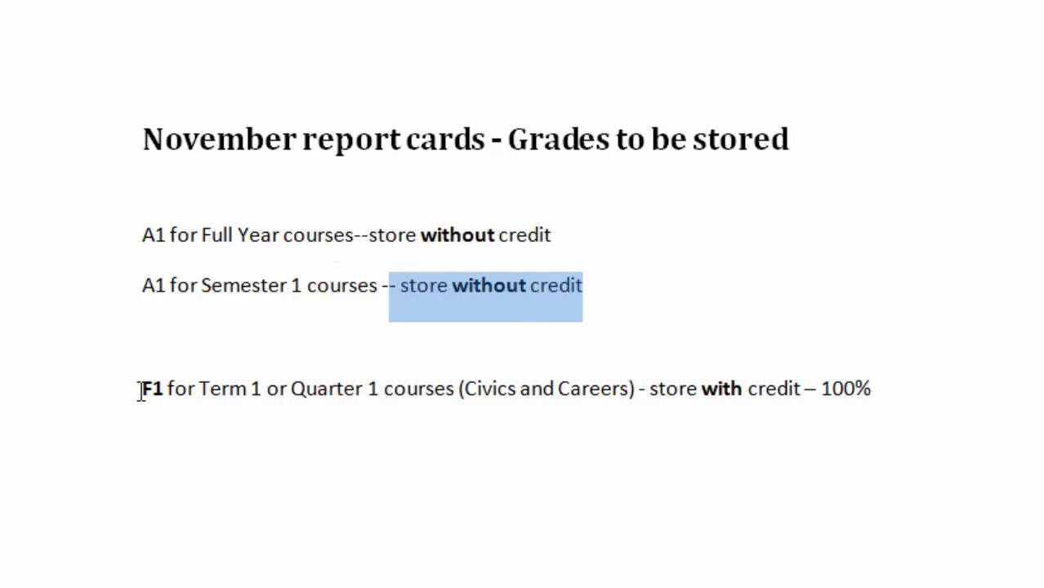
pyautogui.moveTo(139, 391); pyautogui.dragTo(163, 394)
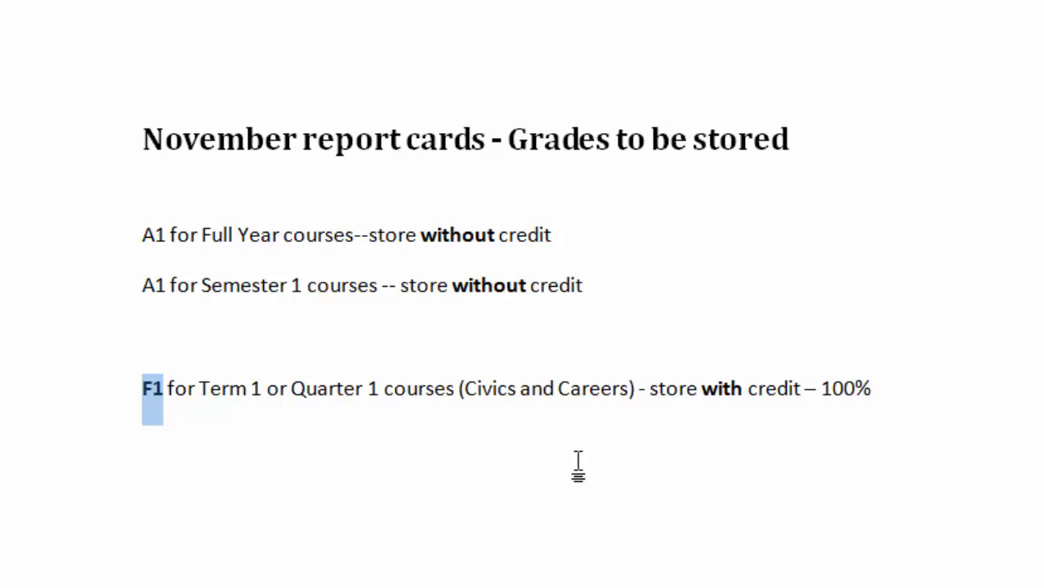
pyautogui.click(644, 392)
pyautogui.moveTo(645, 392); pyautogui.dragTo(894, 398)
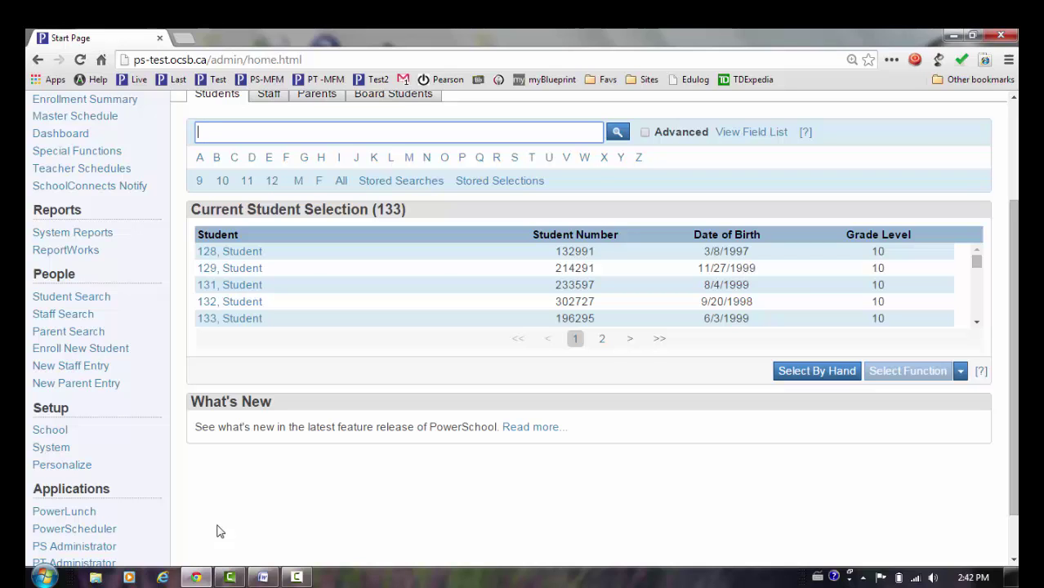
# Go to the System Administrator page and open Permanently Store Grades under Grades
pyautogui.click(47, 450)
pyautogui.scroll(-4, 387, 439)
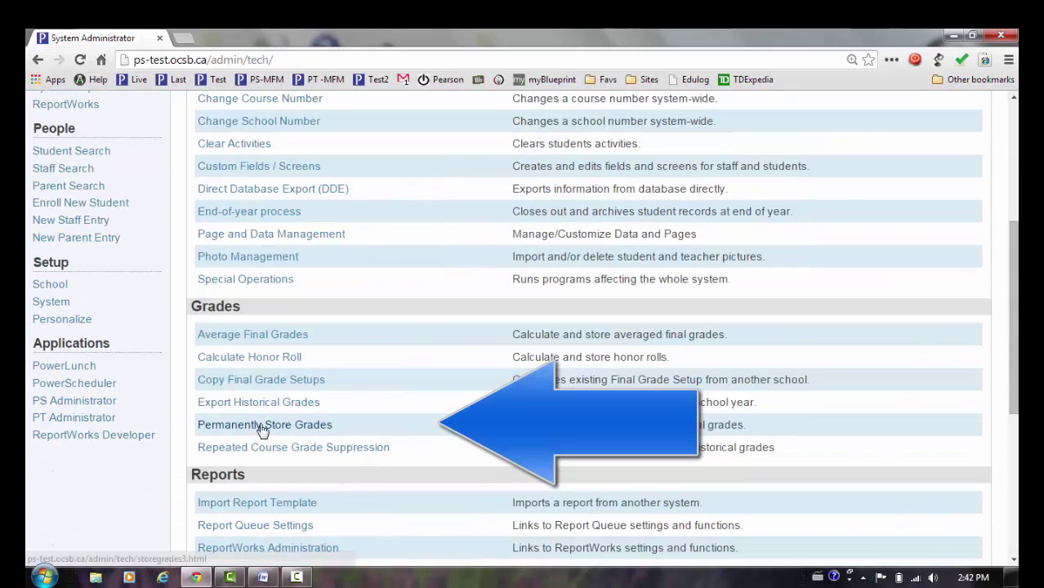
pyautogui.click(263, 424)
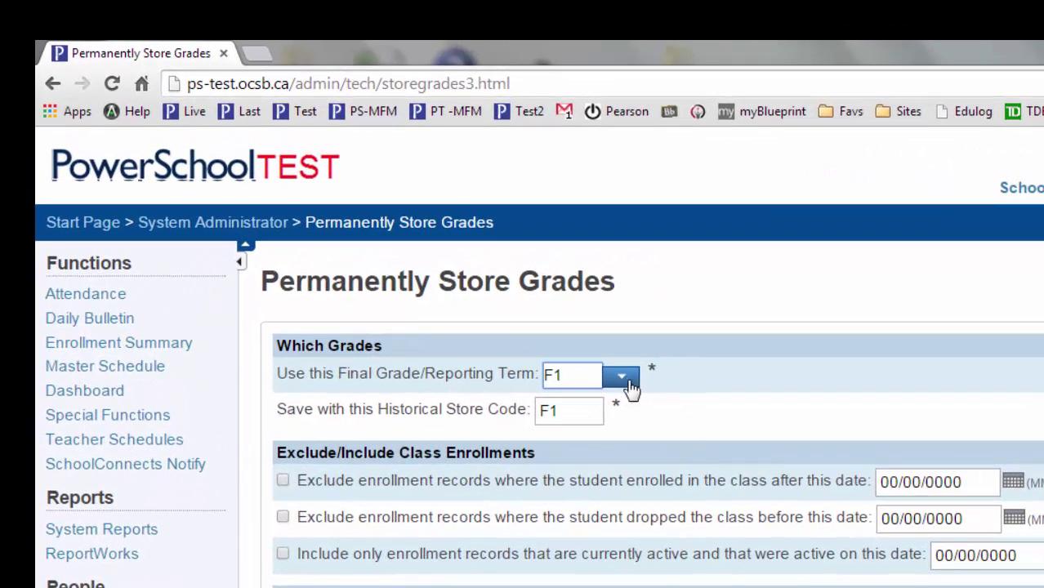
# Set A1 as the Final Grade/Reporting Term and replace historical store code F1 with A1
pyautogui.click(632, 389)
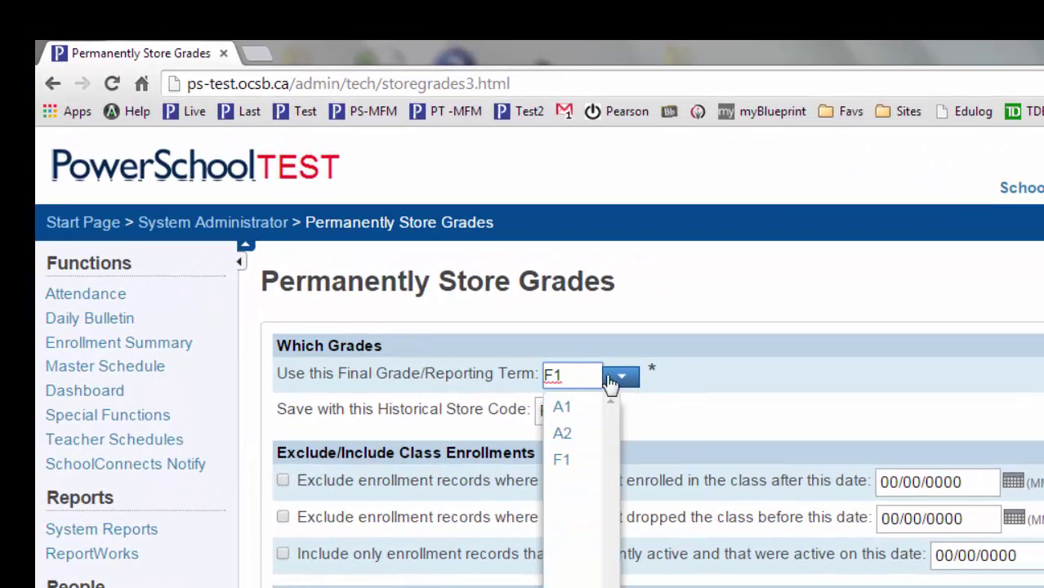
pyautogui.click(562, 410)
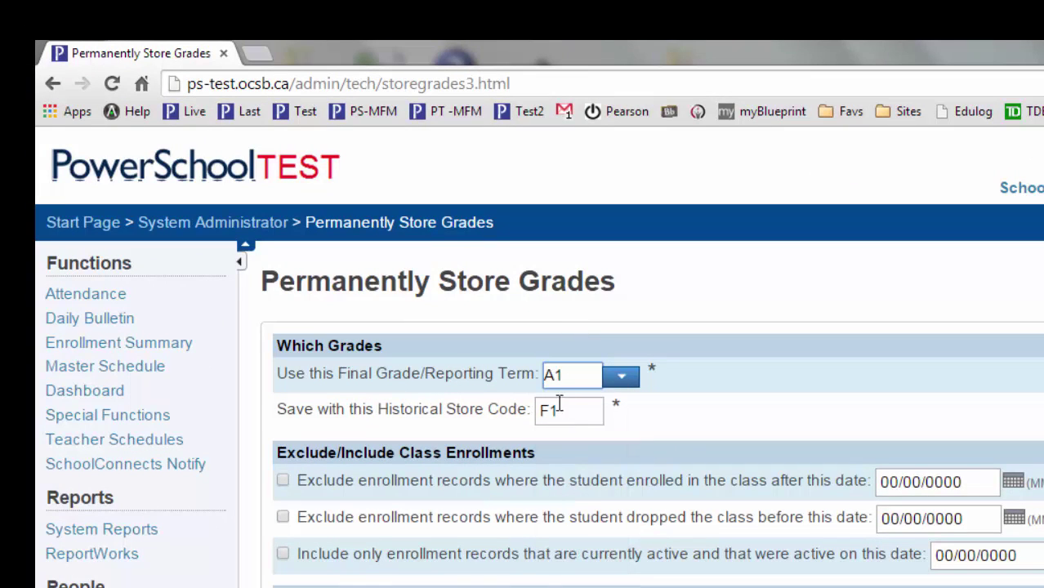
pyautogui.doubleClick(567, 410)
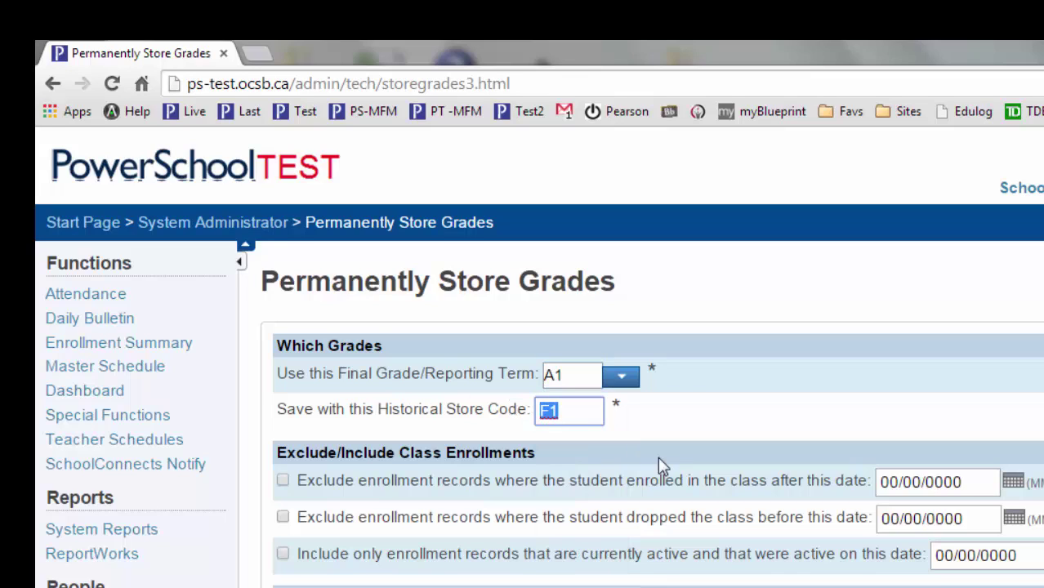
pyautogui.write('A1')
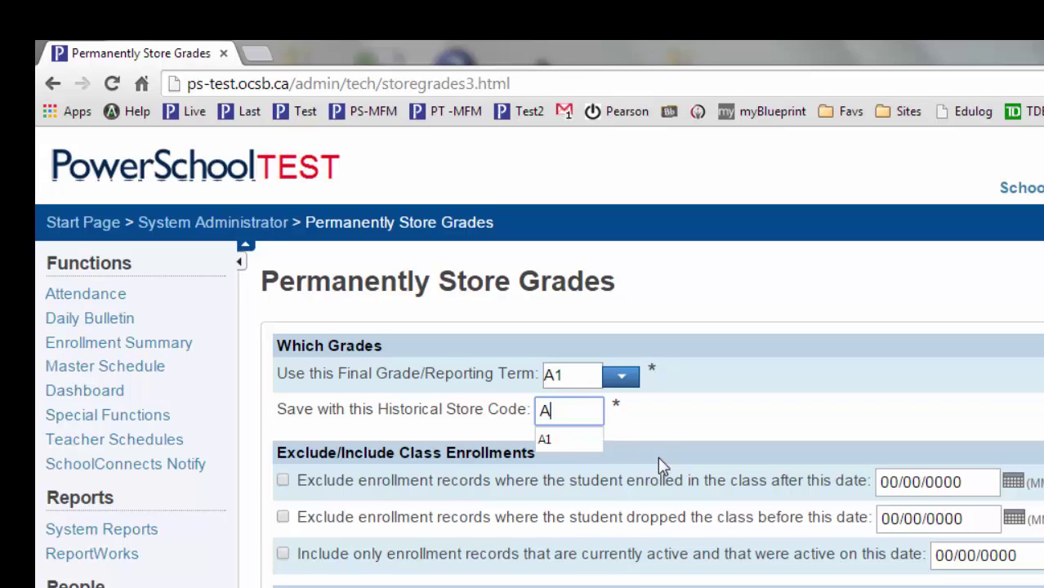
pyautogui.click(701, 437)
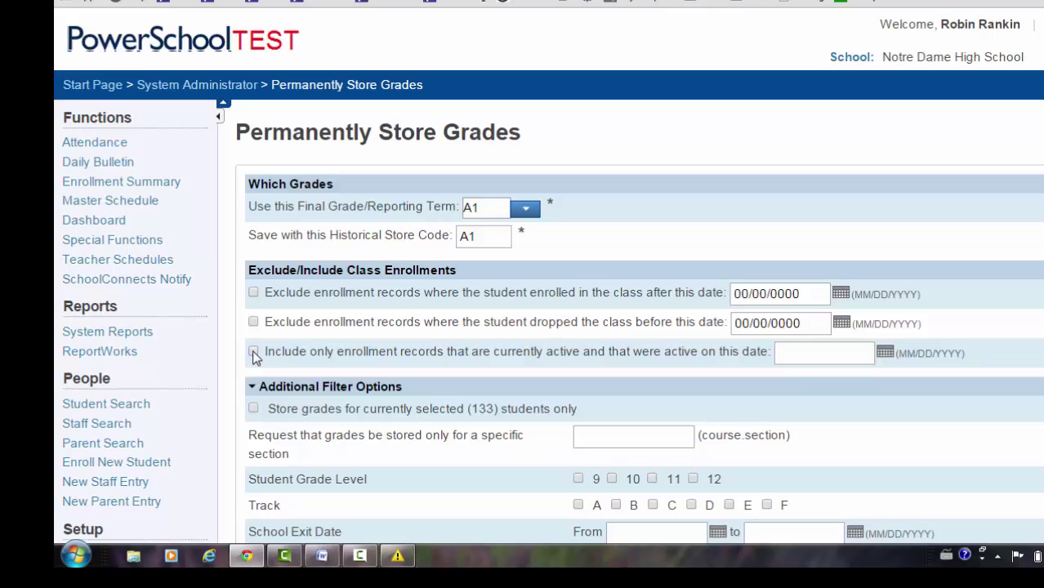
# Include only currently active enrollments that were also active on 10/29/2014
pyautogui.click(254, 354)
pyautogui.click(884, 352)
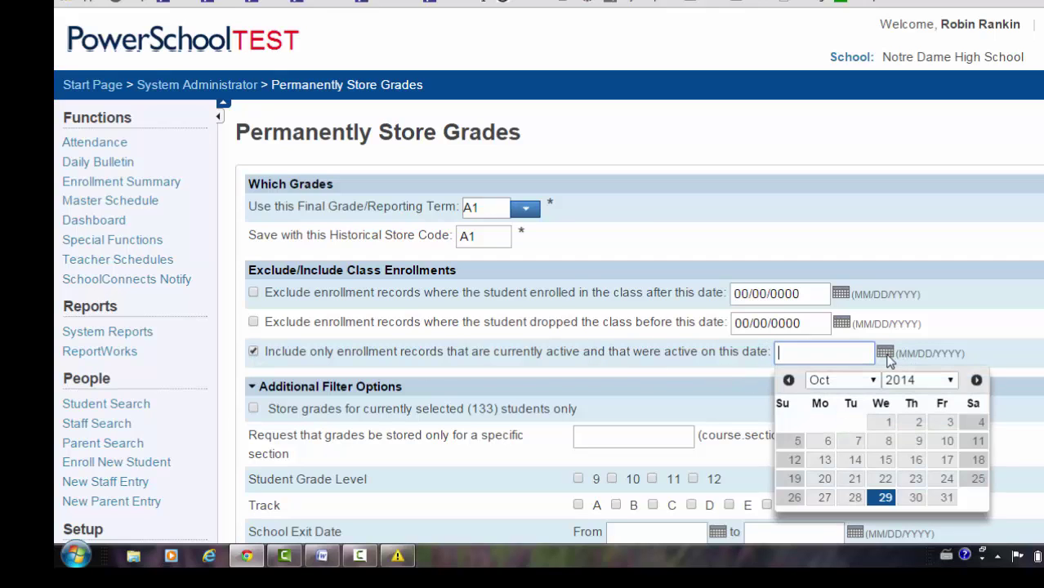
pyautogui.click(885, 498)
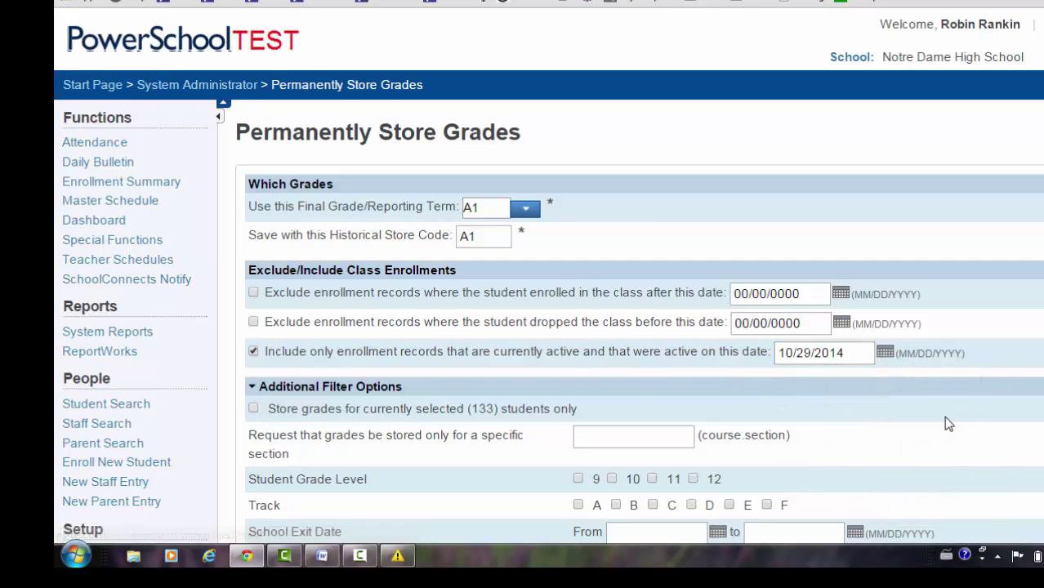
pyautogui.scroll(-3, 941, 417)
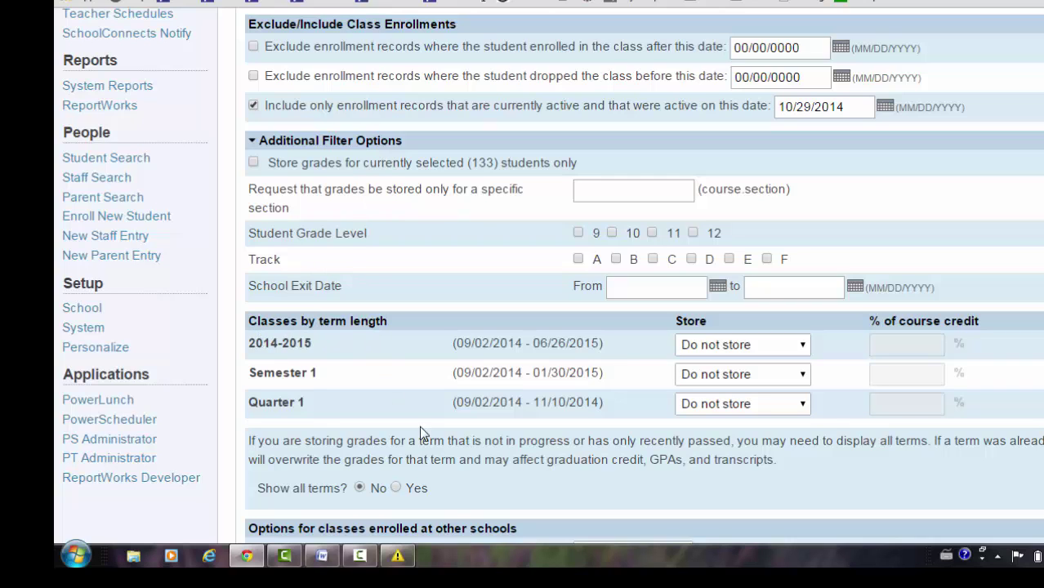
# Check the Word notes for the A1 Full Year and Semester 1 courses to store
pyautogui.click(325, 558)
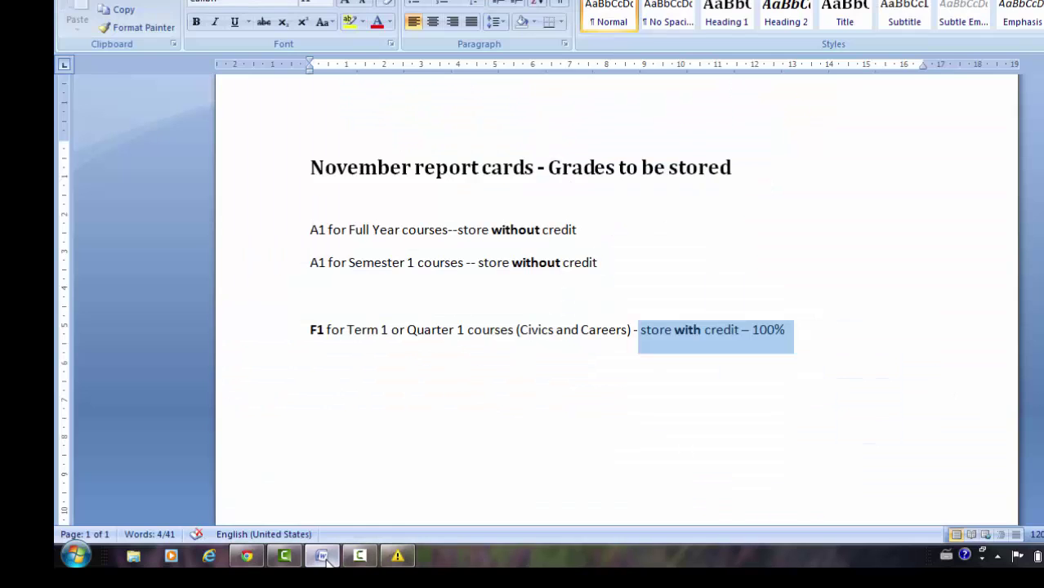
pyautogui.moveTo(307, 233); pyautogui.dragTo(447, 231)
pyautogui.moveTo(306, 265); pyautogui.dragTo(484, 268)
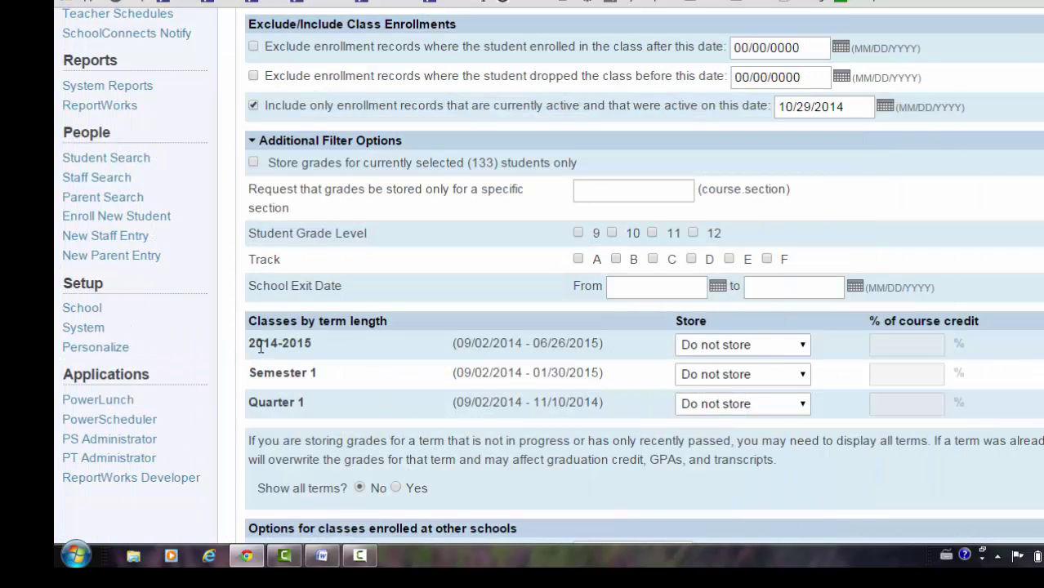
# Set 2014-2015 and Semester 1 classes to 'Store with no credit', leaving Quarter 1 unstored
pyautogui.click(803, 350)
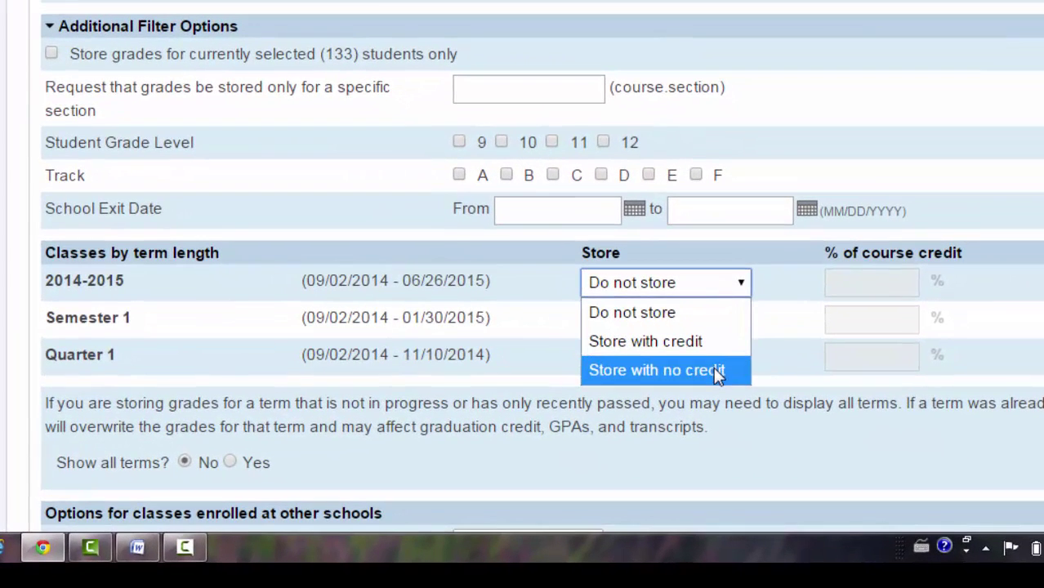
pyautogui.press('Escape')
pyautogui.press('Down')
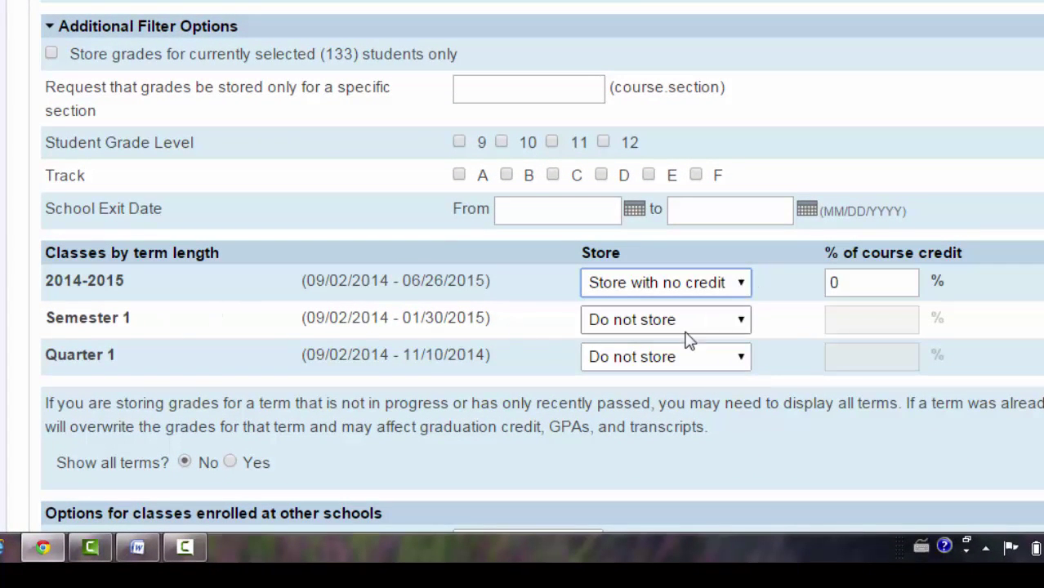
pyautogui.click(711, 327)
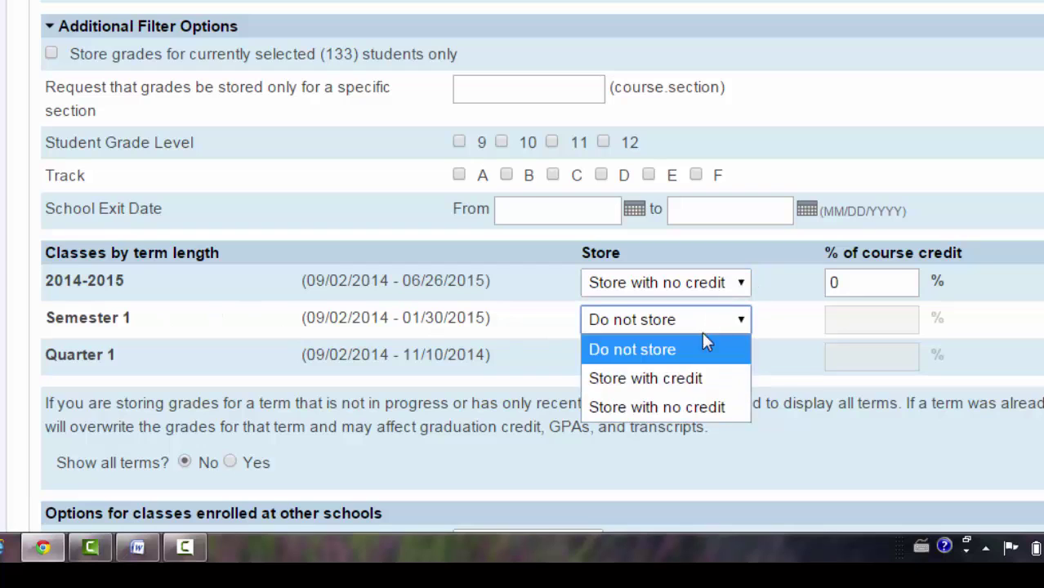
pyautogui.click(690, 412)
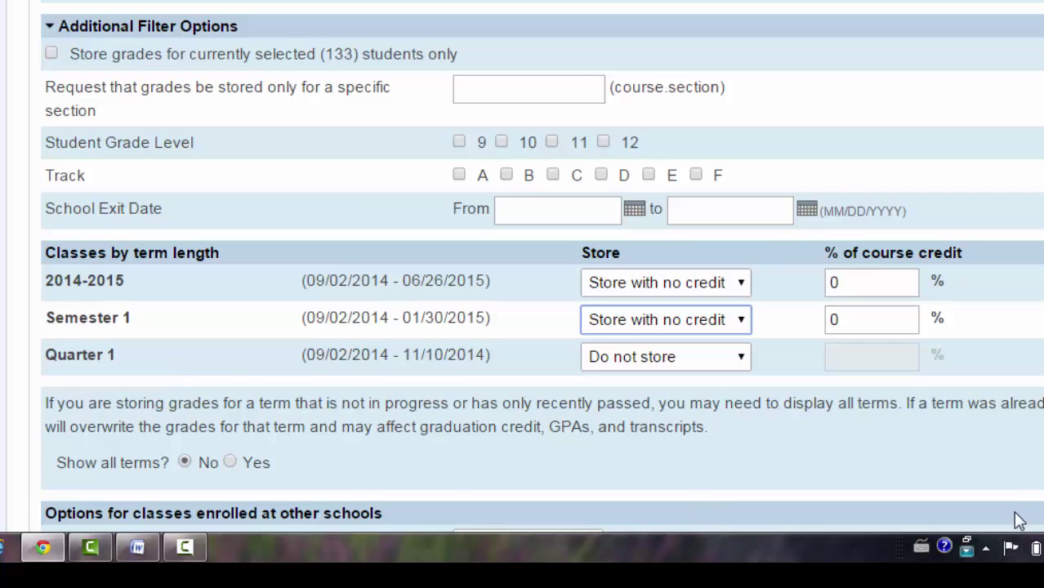
# Change 'Record the school name of' from 'This school' to 'The other school'
pyautogui.scroll(-4, 1018, 506)
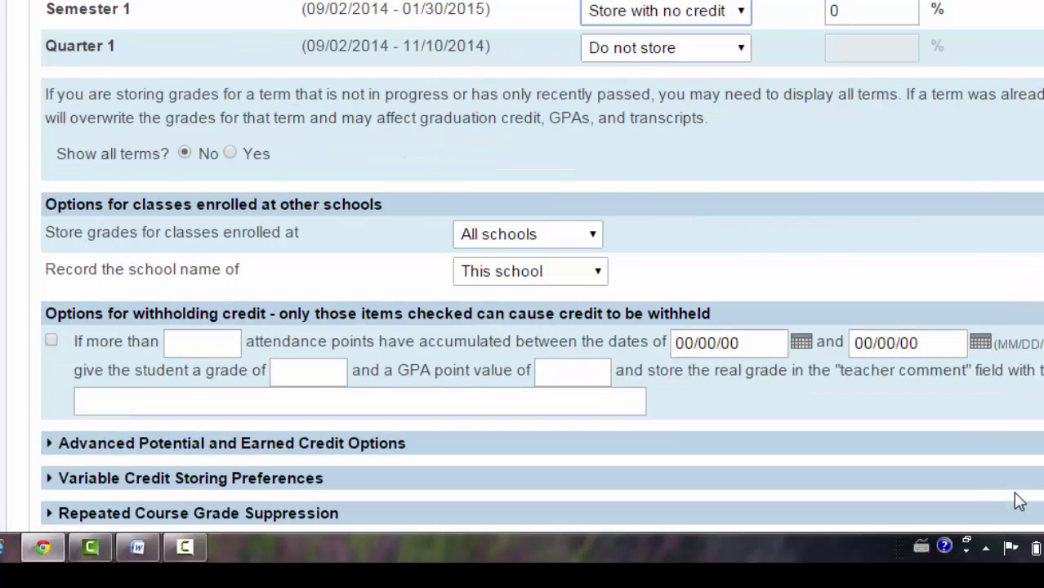
pyautogui.scroll(-1, 1018, 502)
pyautogui.scroll(-1, 1018, 502)
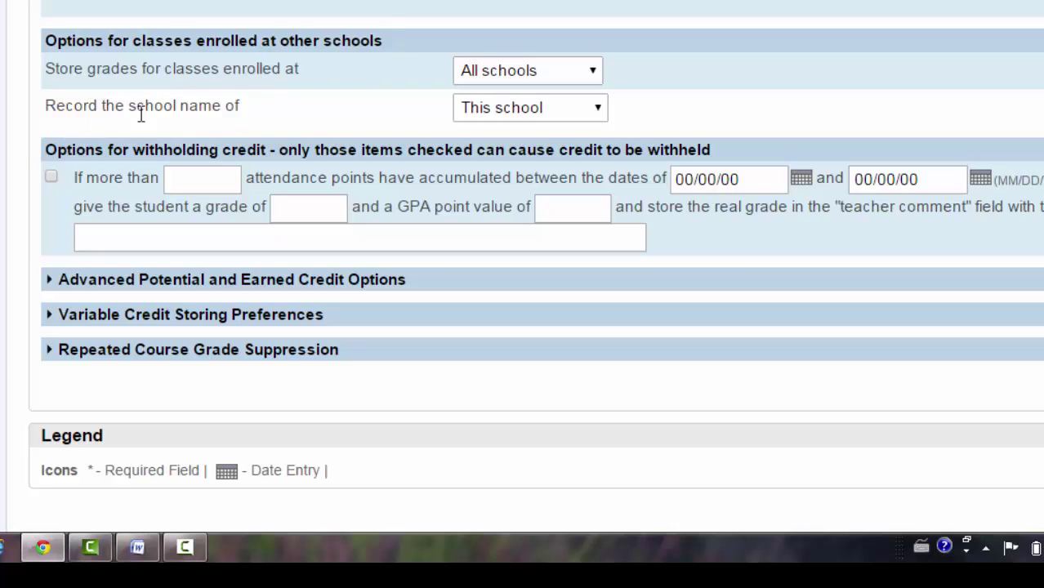
pyautogui.click(531, 119)
pyautogui.click(527, 164)
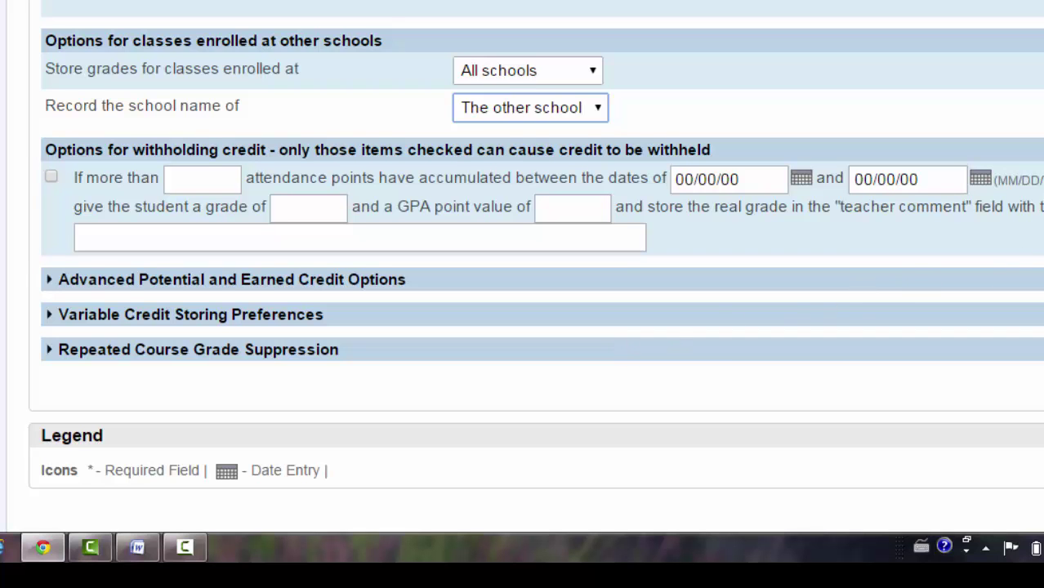
# Review the form settings and submit, storing grades for 515 students with 1976 grades updated
pyautogui.scroll(3, 523, 270)
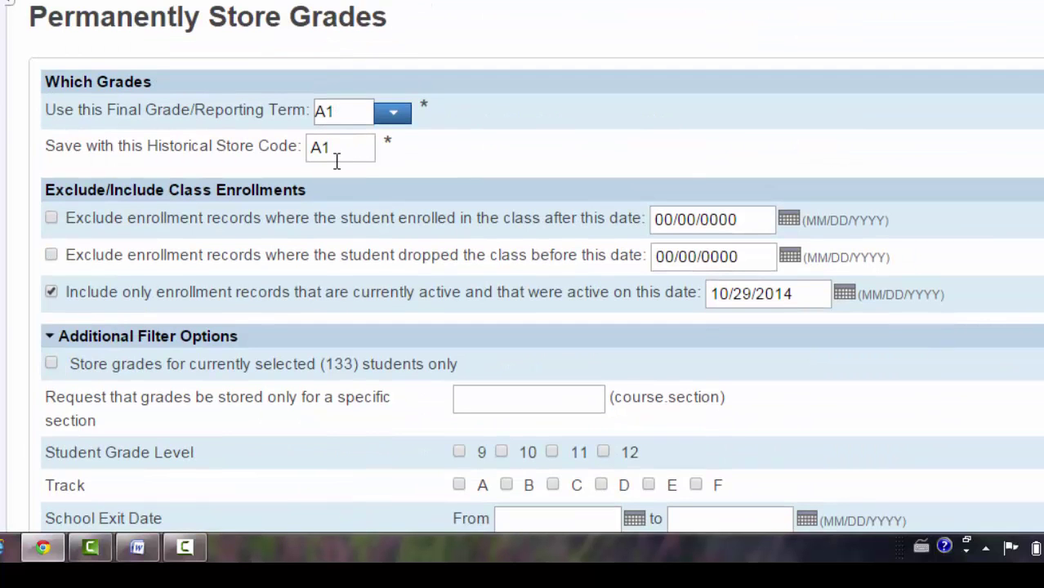
pyautogui.scroll(-3, 489, 172)
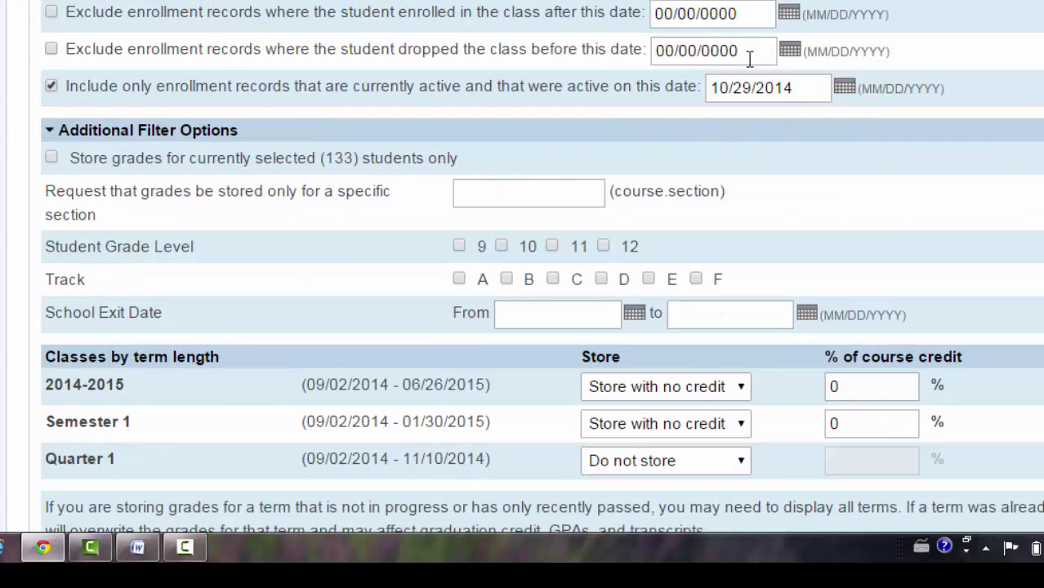
pyautogui.scroll(-5, 797, 175)
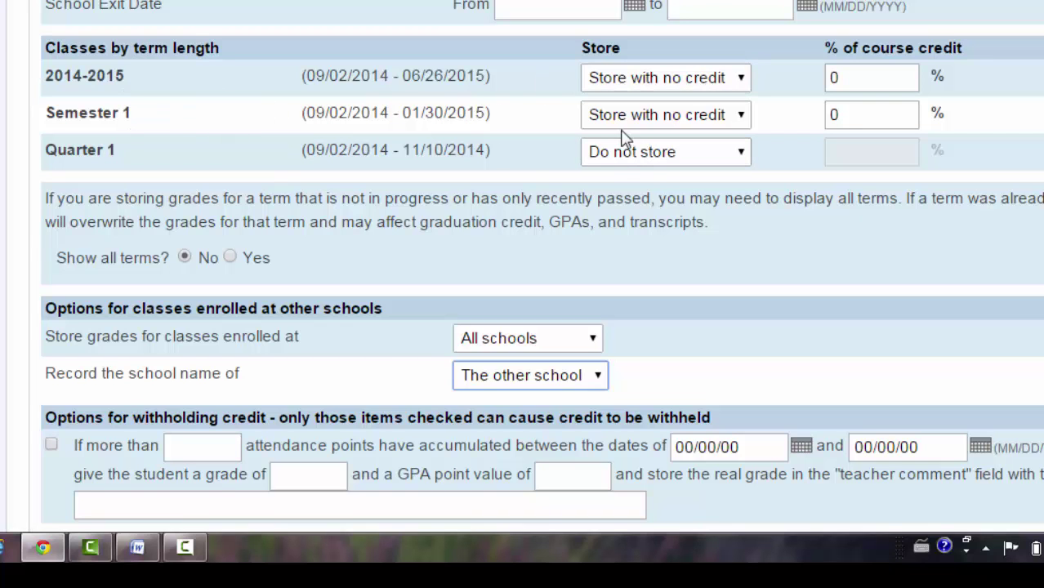
pyautogui.scroll(-3, 776, 319)
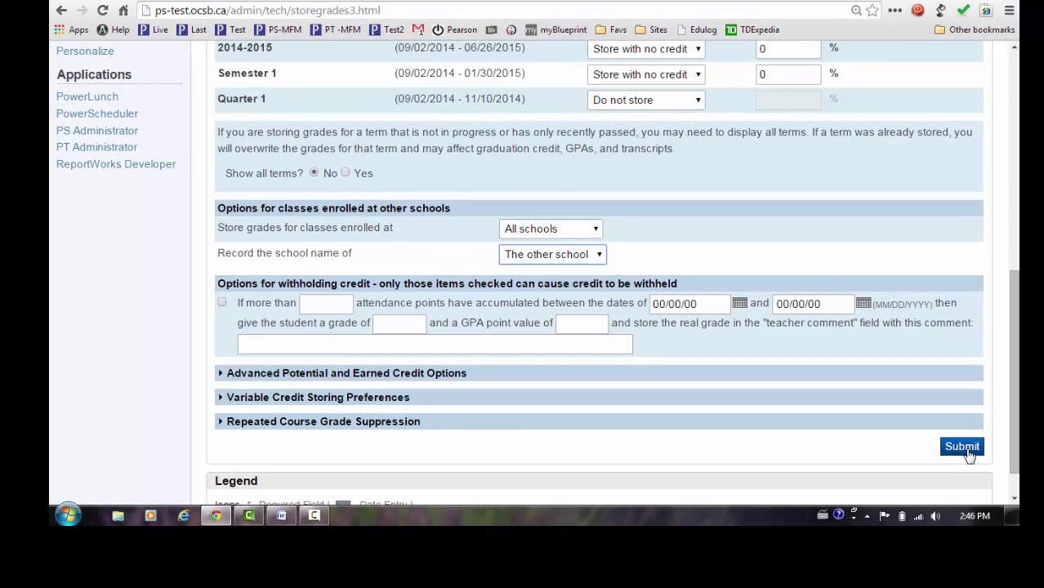
pyautogui.click(964, 450)
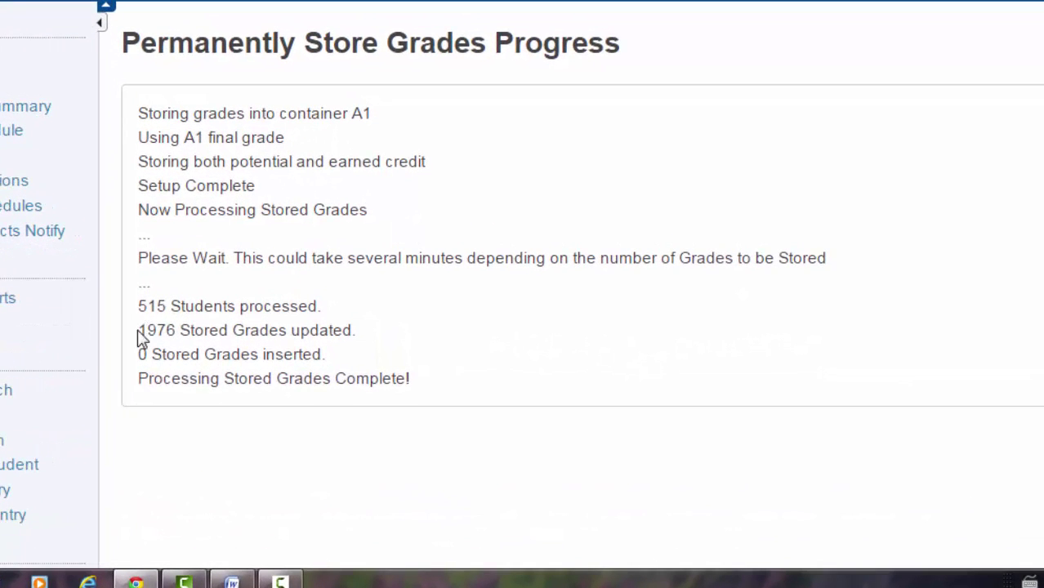
# Highlight the stored-grade counts in the summary, then switch back to the 'Grades to be stored' Word notes
pyautogui.moveTo(138, 330); pyautogui.dragTo(181, 331)
pyautogui.moveTo(168, 306); pyautogui.dragTo(139, 306)
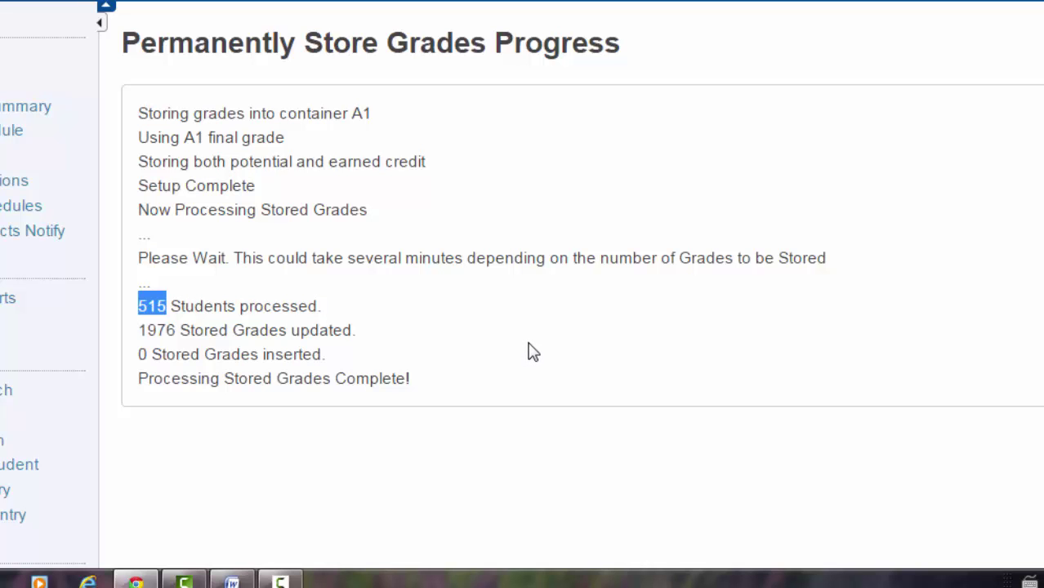
pyautogui.hotkey('alt', 'Tab')
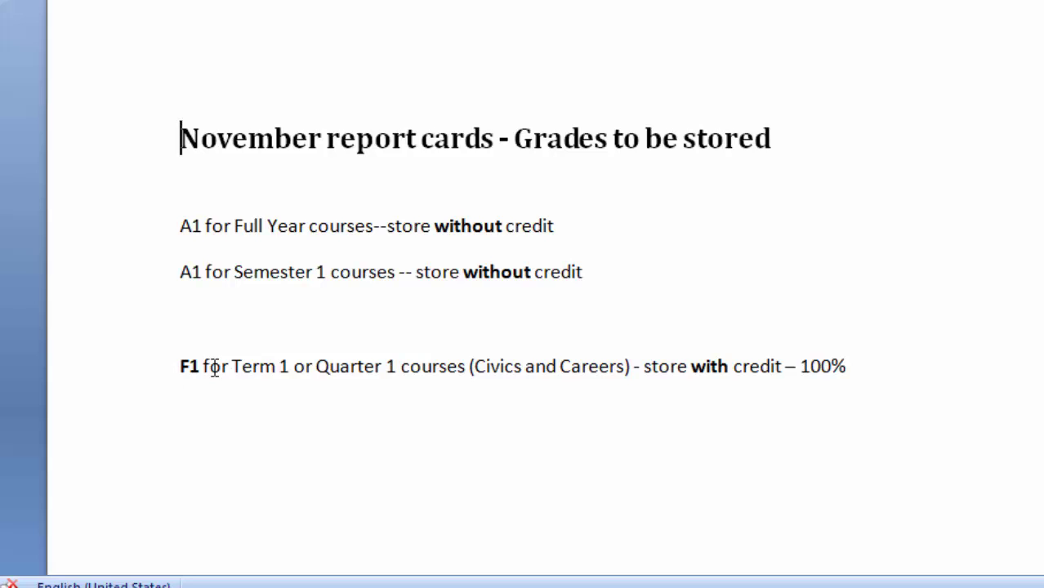
# Highlight the F1 Term 1 courses note in the Word document, then return to PowerSchool
pyautogui.moveTo(181, 370); pyautogui.dragTo(856, 366)
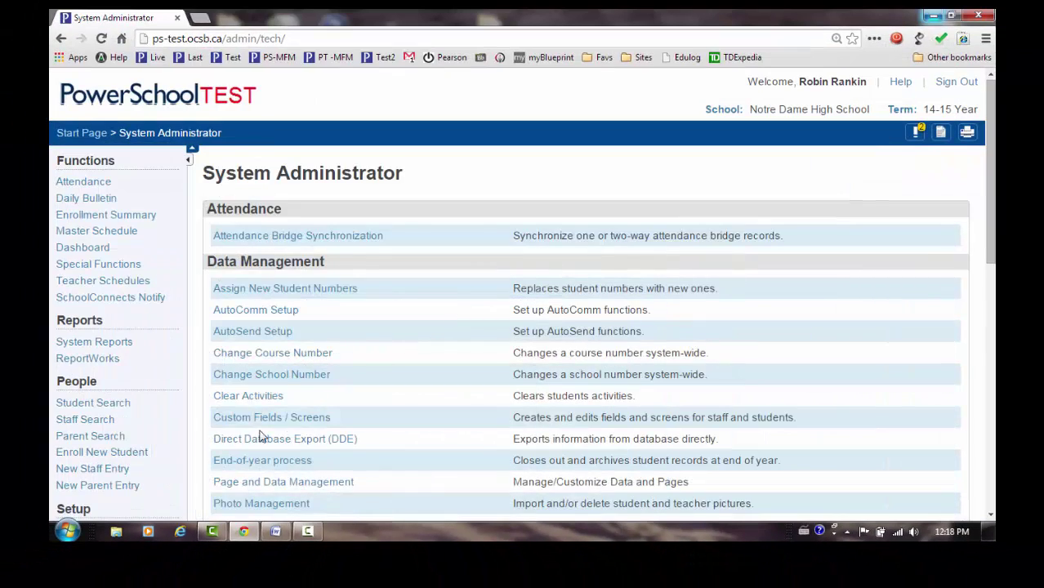
pyautogui.scroll(-3, 183, 447)
# Open the Permanently Store Grades form from the System Administrator page
pyautogui.click(79, 412)
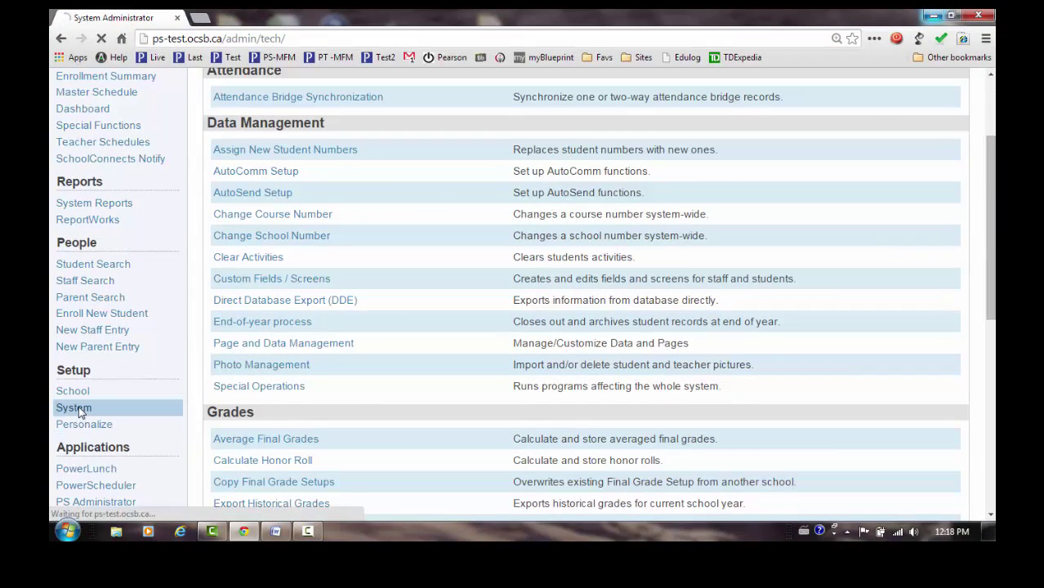
pyautogui.scroll(-3, 397, 427)
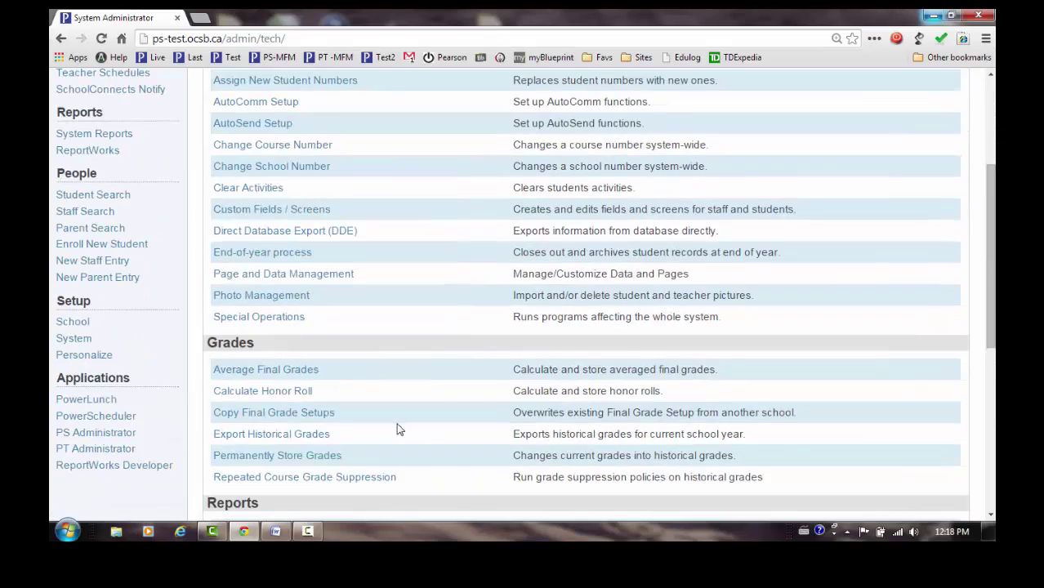
pyautogui.scroll(-3, 397, 428)
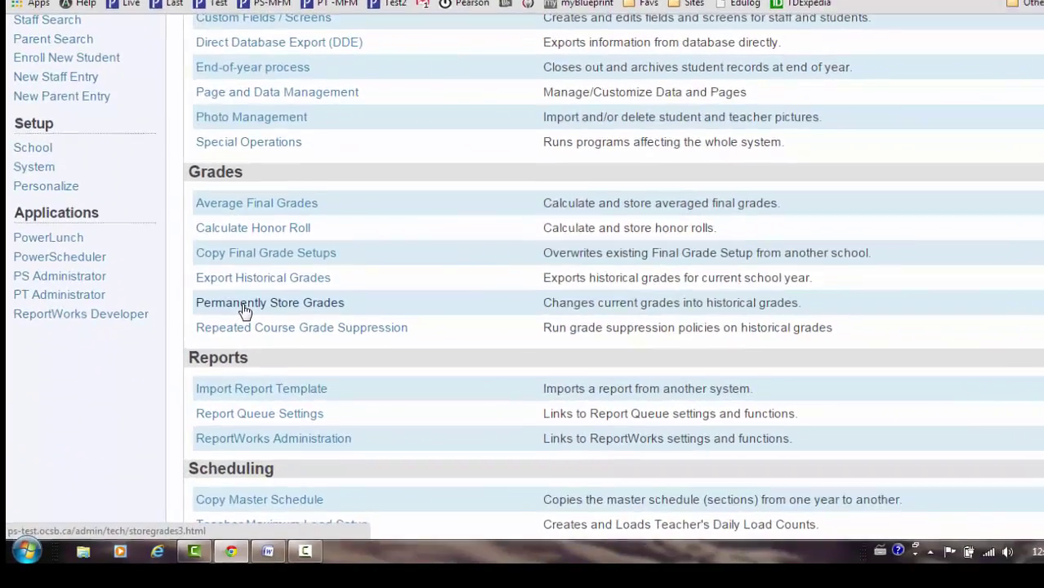
pyautogui.click(245, 310)
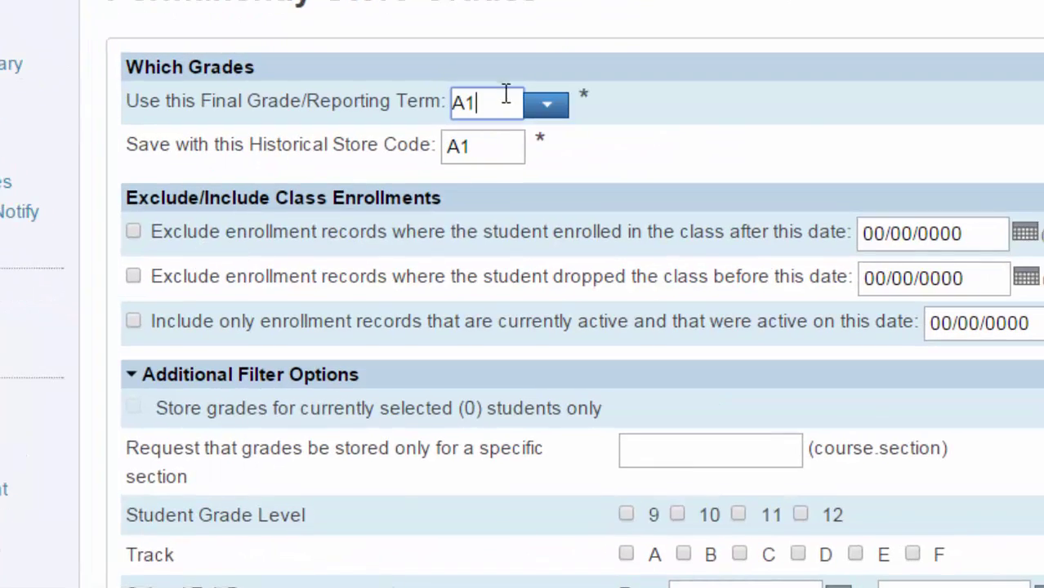
# Change reporting term and store code from A1 to F1, with enrollments active on 10/30/2014
pyautogui.moveTo(499, 103); pyautogui.dragTo(426, 103)
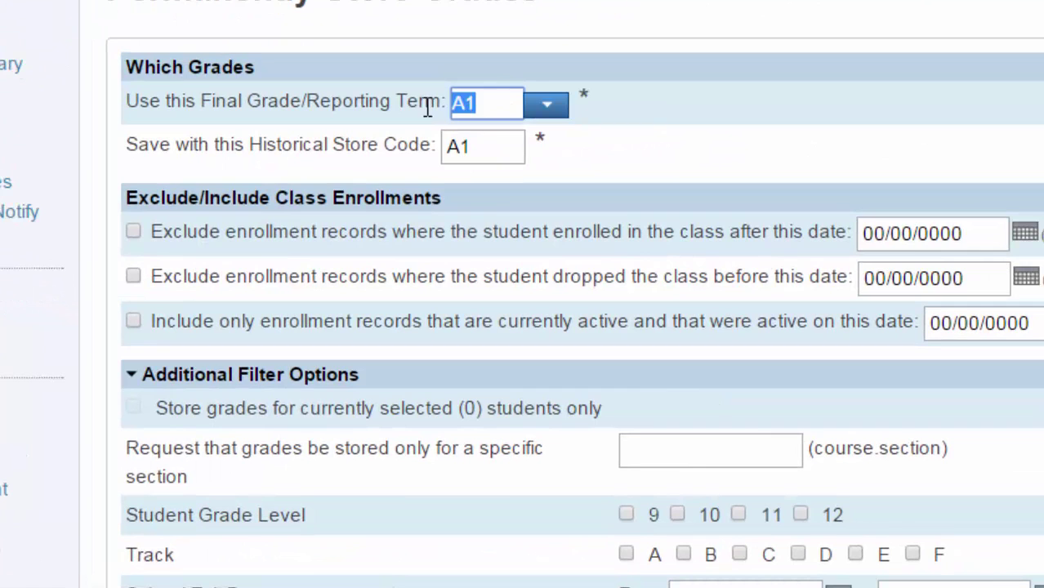
pyautogui.write('F')
pyautogui.click(478, 145)
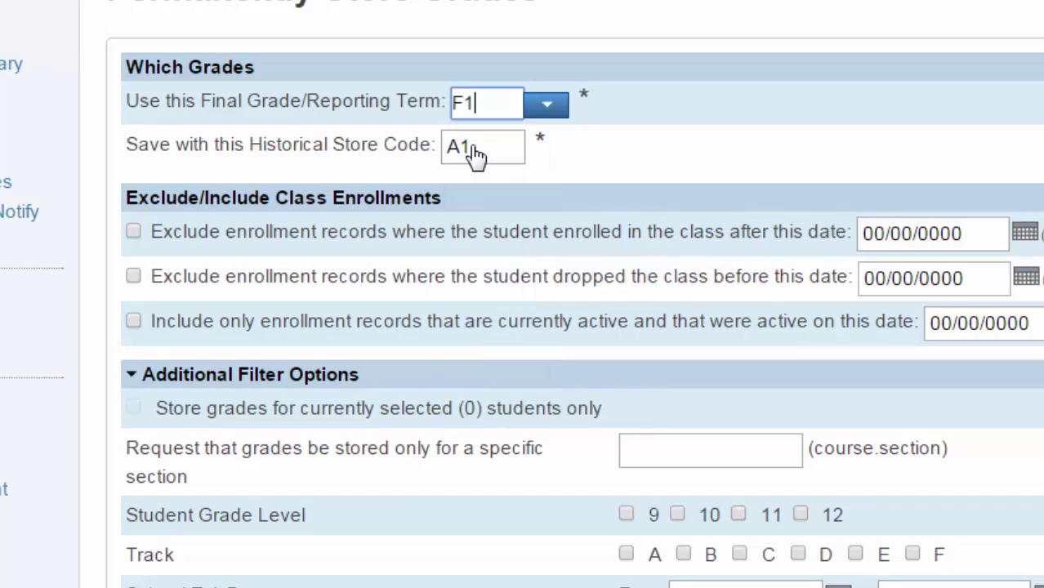
pyautogui.moveTo(487, 146); pyautogui.dragTo(443, 144)
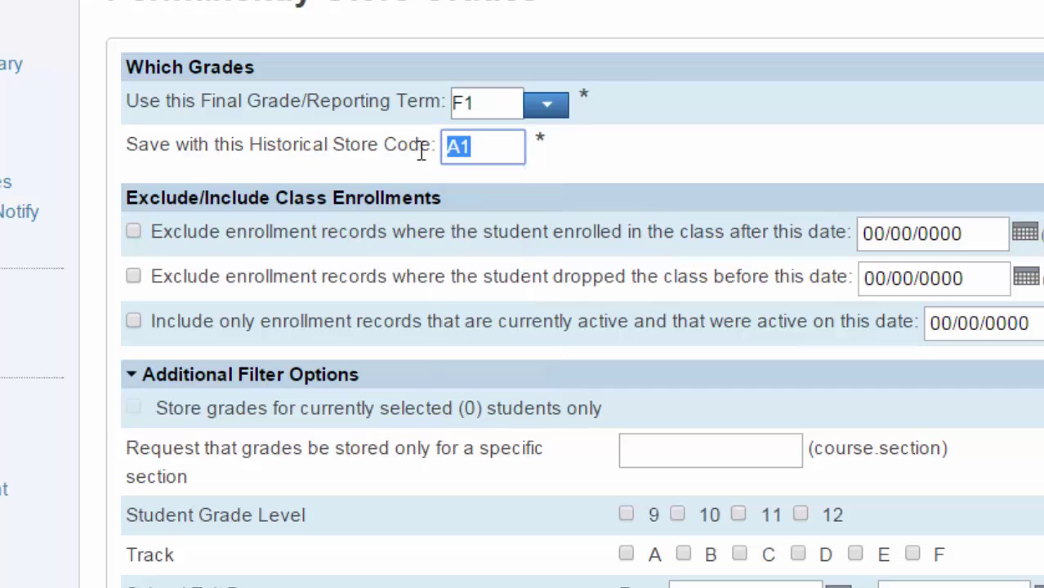
pyautogui.write('F')
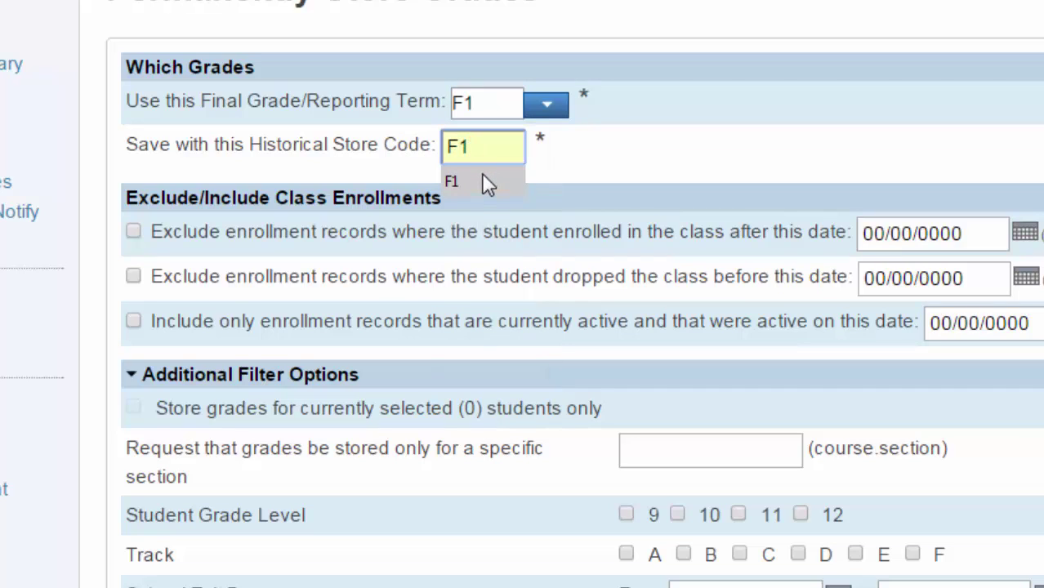
pyautogui.click(558, 193)
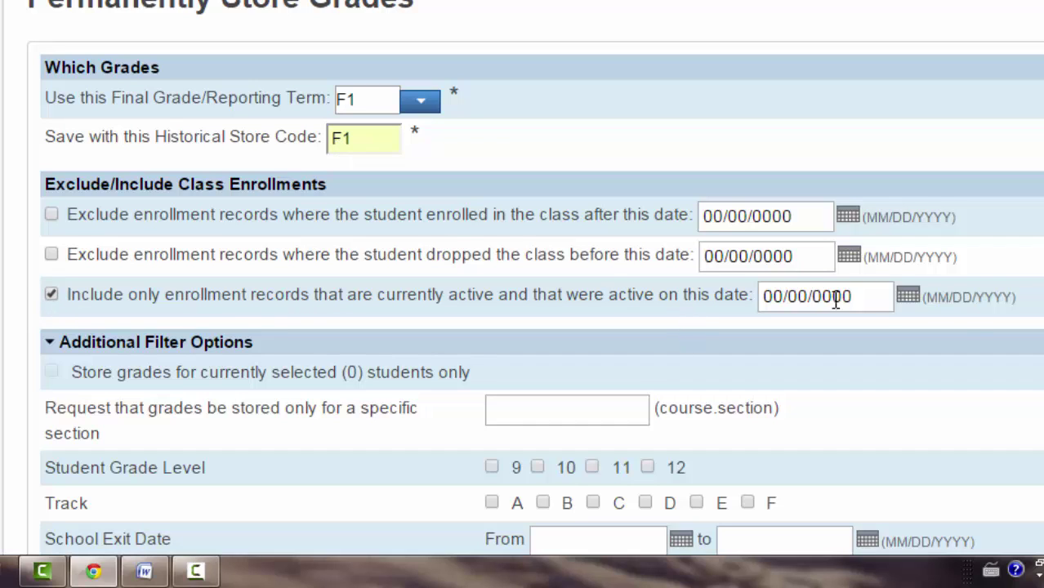
pyautogui.click(911, 297)
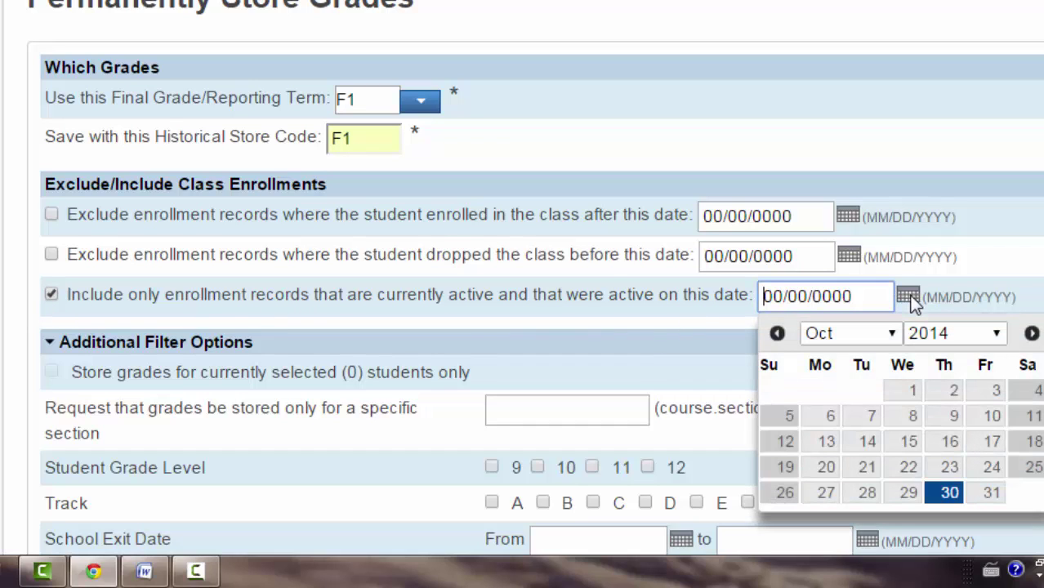
pyautogui.click(950, 494)
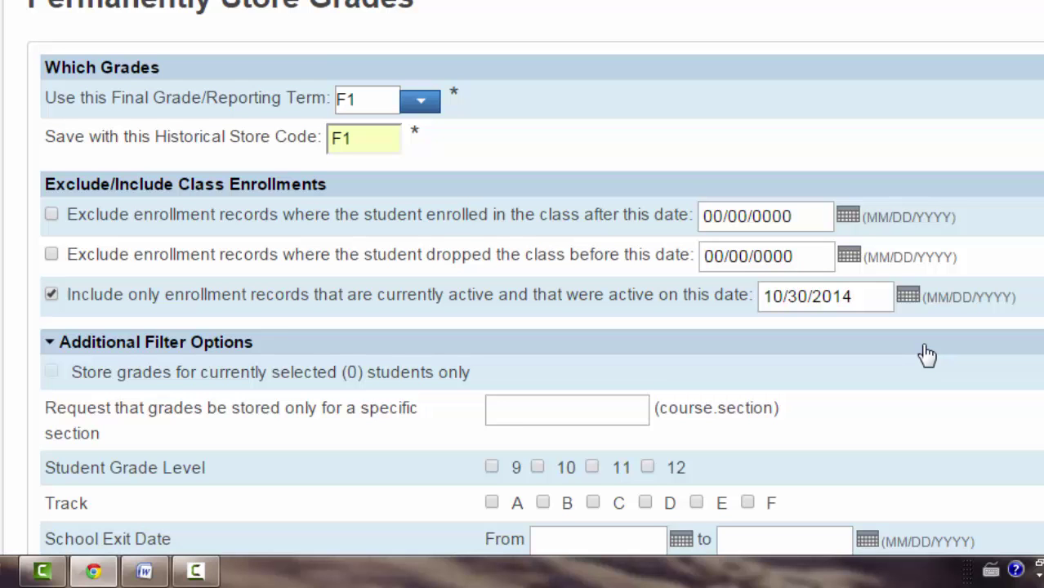
# Store Quarter 1 grades with credit at 100% course credit
pyautogui.scroll(-3, 927, 354)
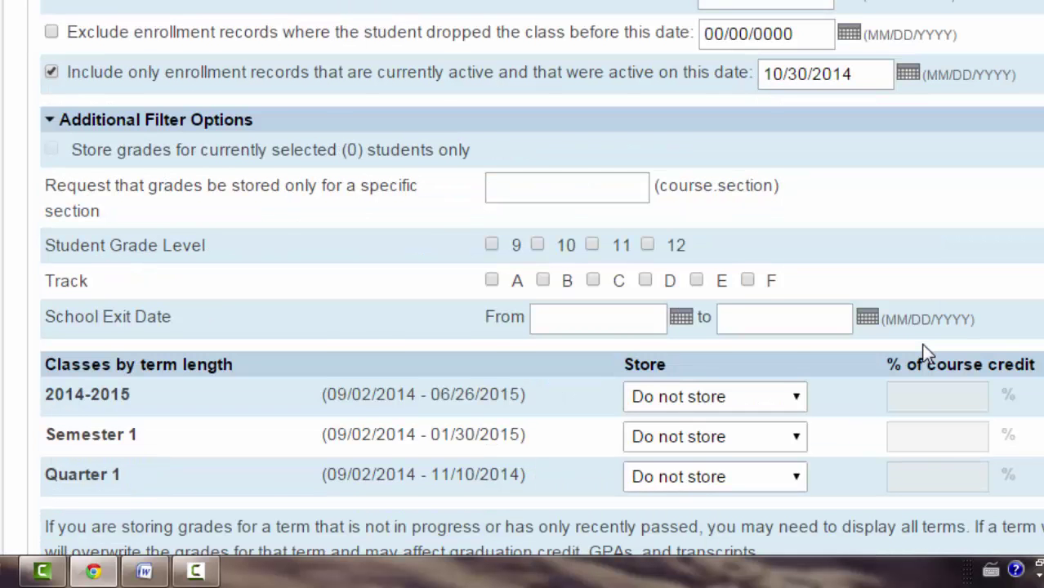
pyautogui.scroll(-3, 927, 354)
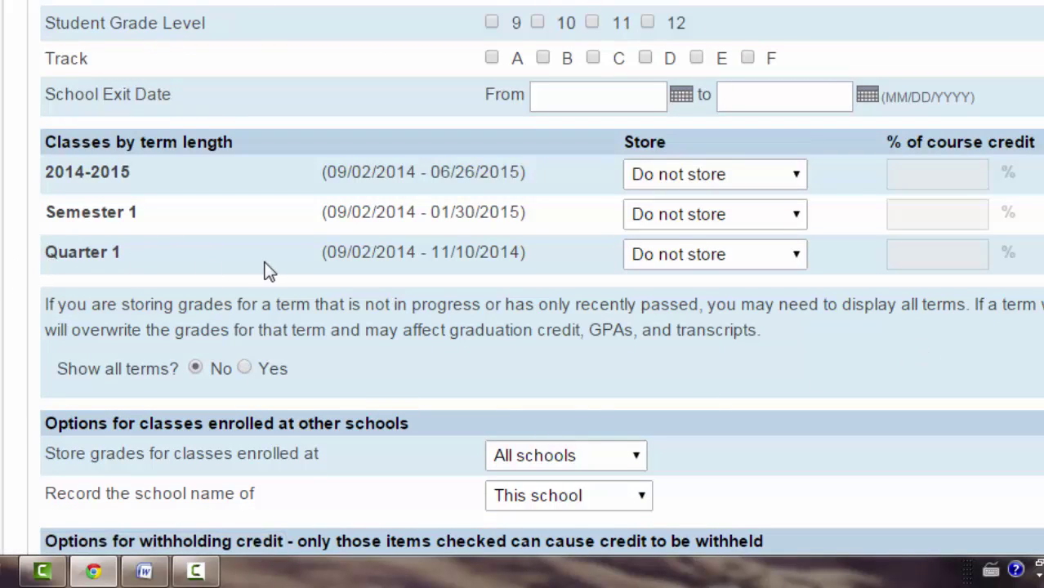
pyautogui.click(796, 255)
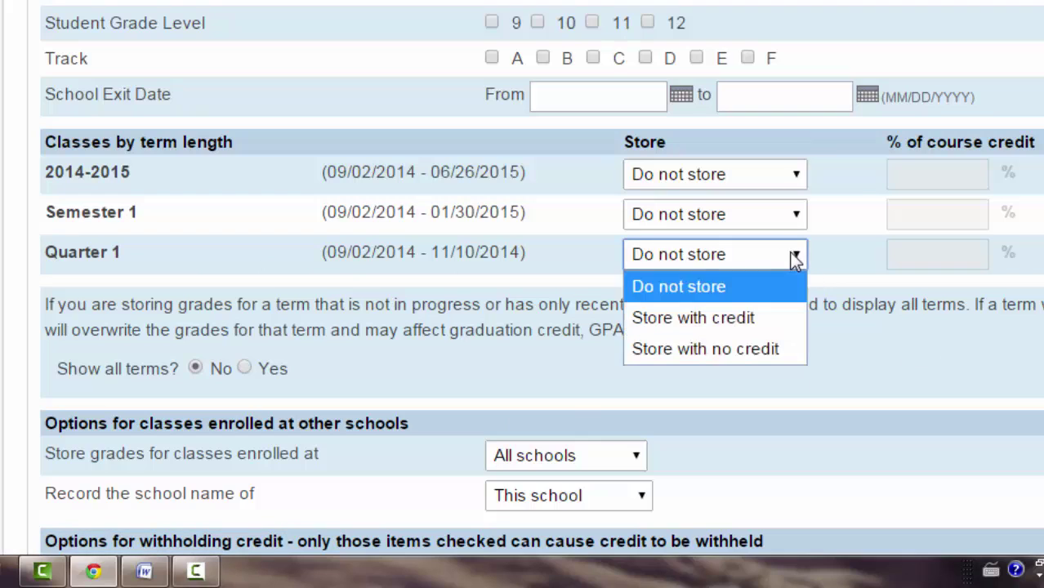
pyautogui.click(733, 320)
pyautogui.click(933, 255)
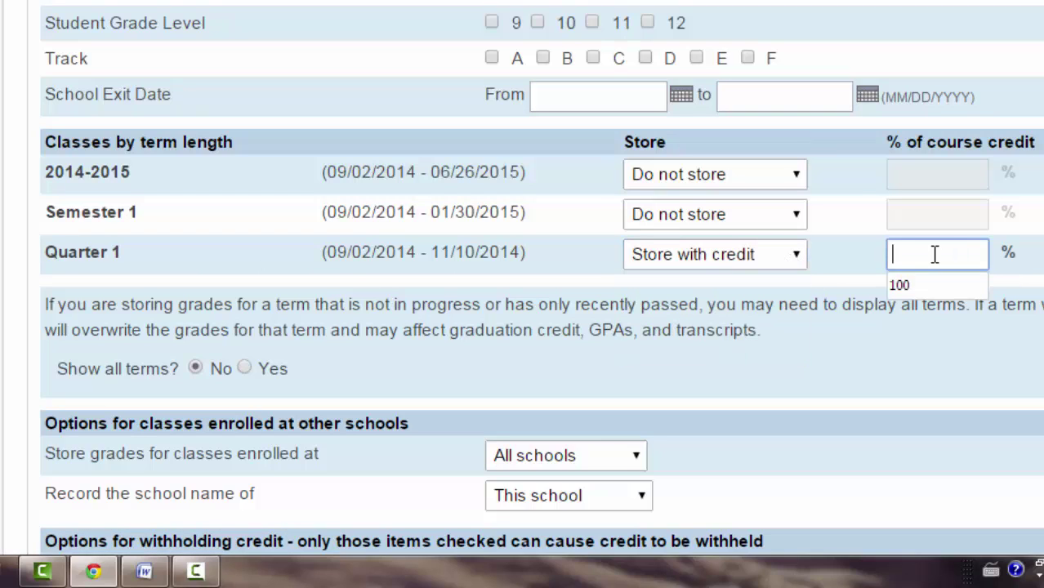
pyautogui.click(921, 286)
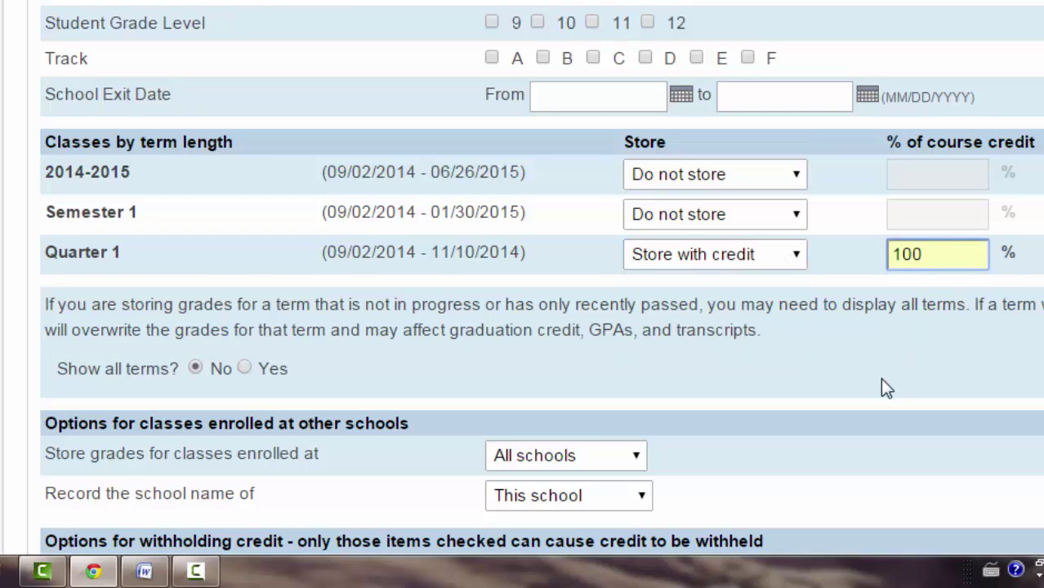
# Record the other school's name for classes taken at other schools
pyautogui.scroll(-2, 880, 378)
pyautogui.scroll(-2, 879, 384)
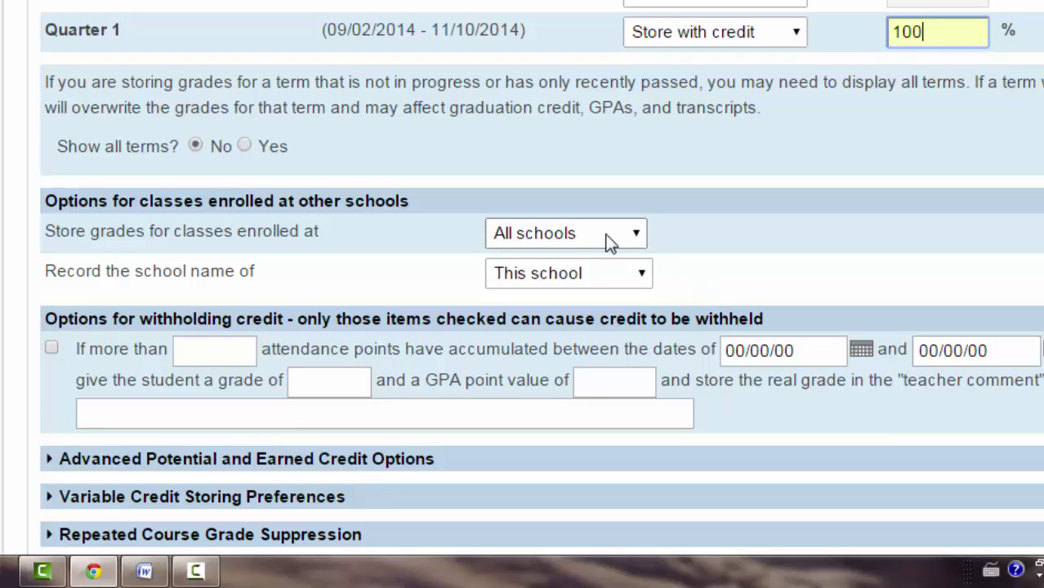
pyautogui.click(629, 275)
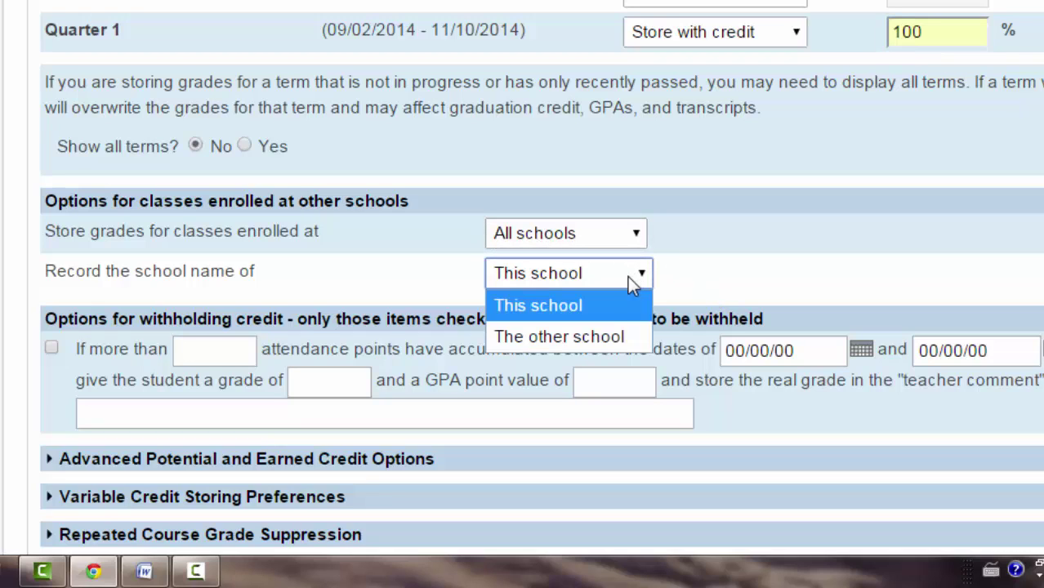
pyautogui.click(590, 336)
pyautogui.scroll(-2, 972, 258)
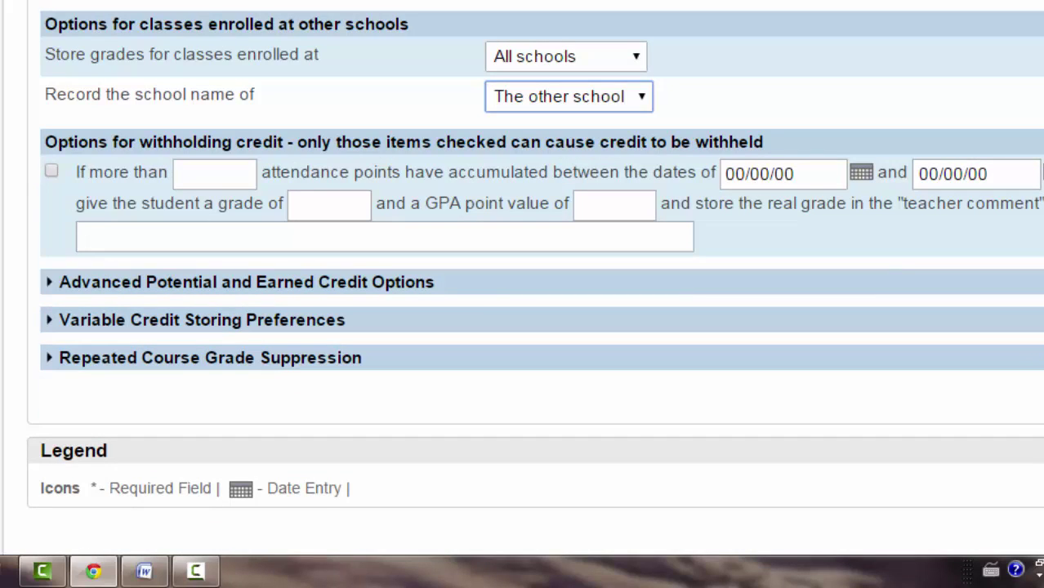
# Review the F1 store settings and submit, processing 36 students and updating 32 stored grades
pyautogui.scroll(10, 523, 262)
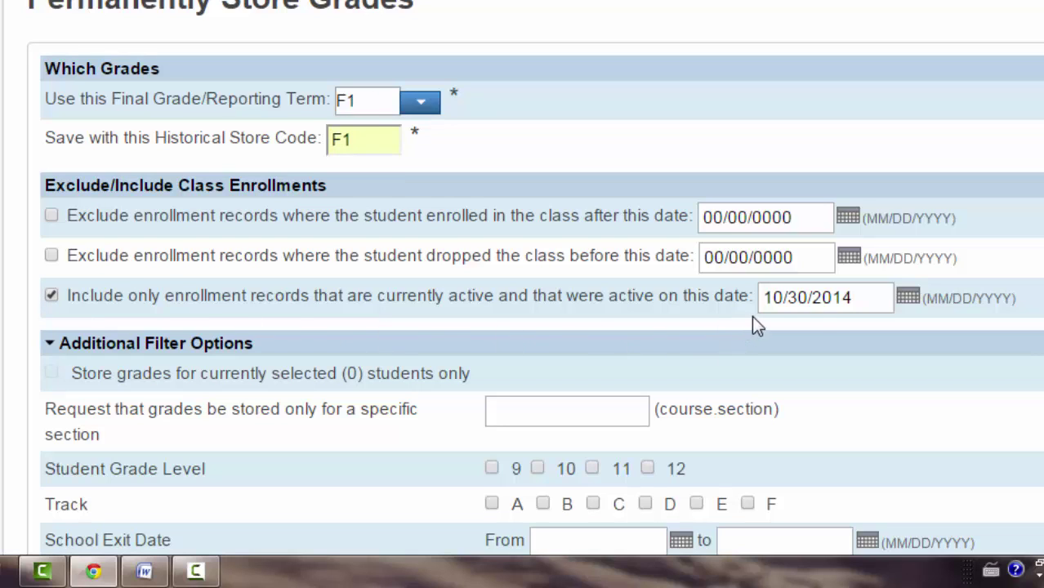
pyautogui.scroll(-7, 522, 278)
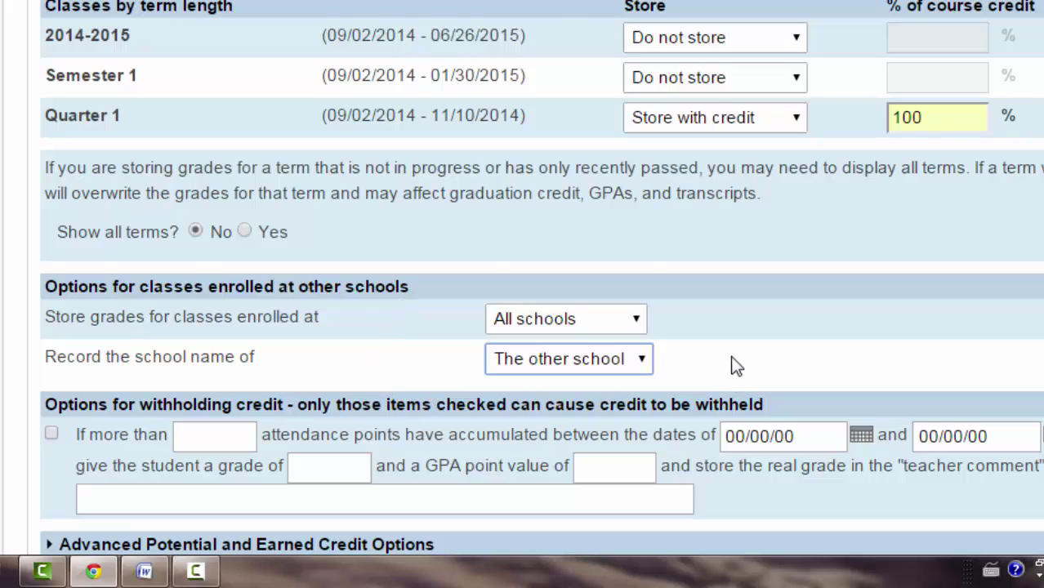
pyautogui.scroll(-3, 732, 359)
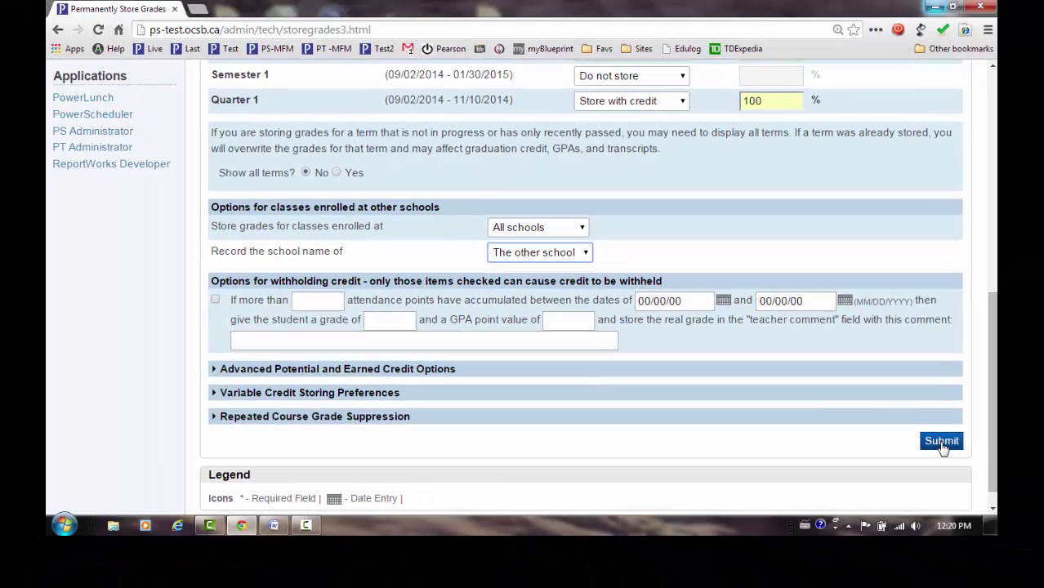
pyautogui.click(942, 442)
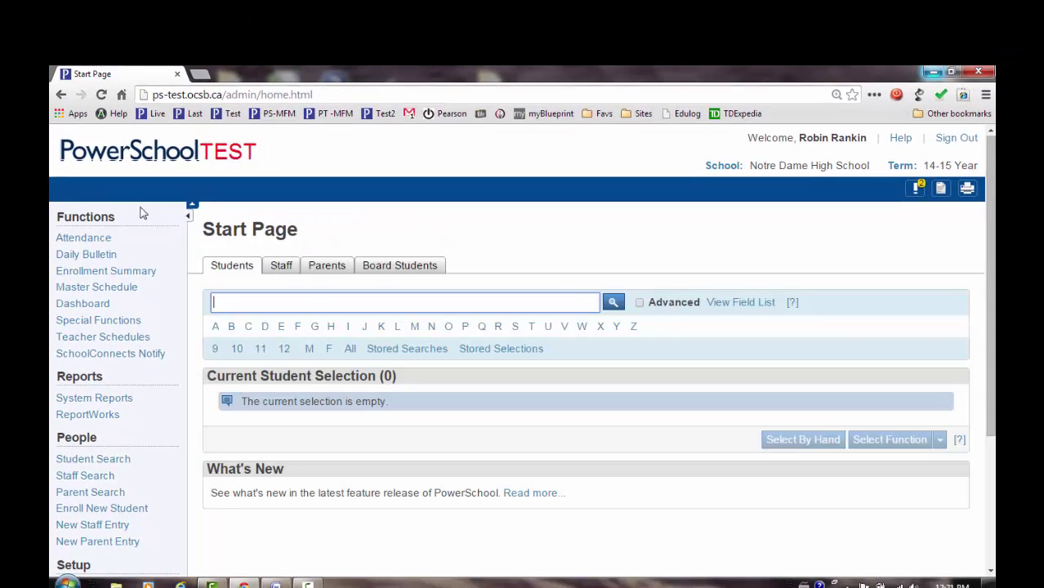
# From the grade 10 list, open a student's Historical Grades showing the 14-15 Q1 F1 mark of 95
pyautogui.click(237, 352)
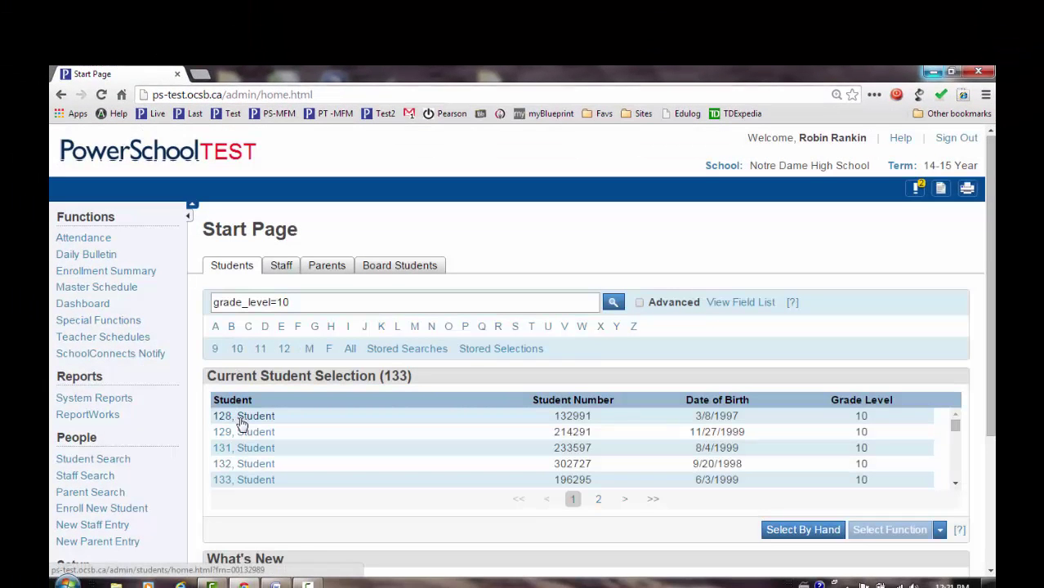
pyautogui.click(244, 433)
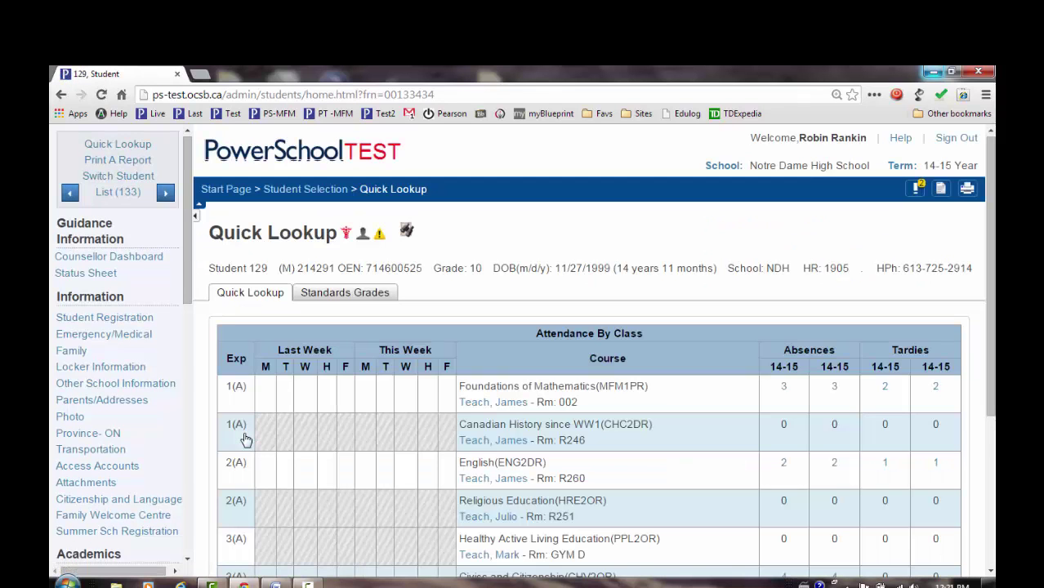
pyautogui.moveTo(187, 286); pyautogui.dragTo(175, 397)
pyautogui.click(122, 384)
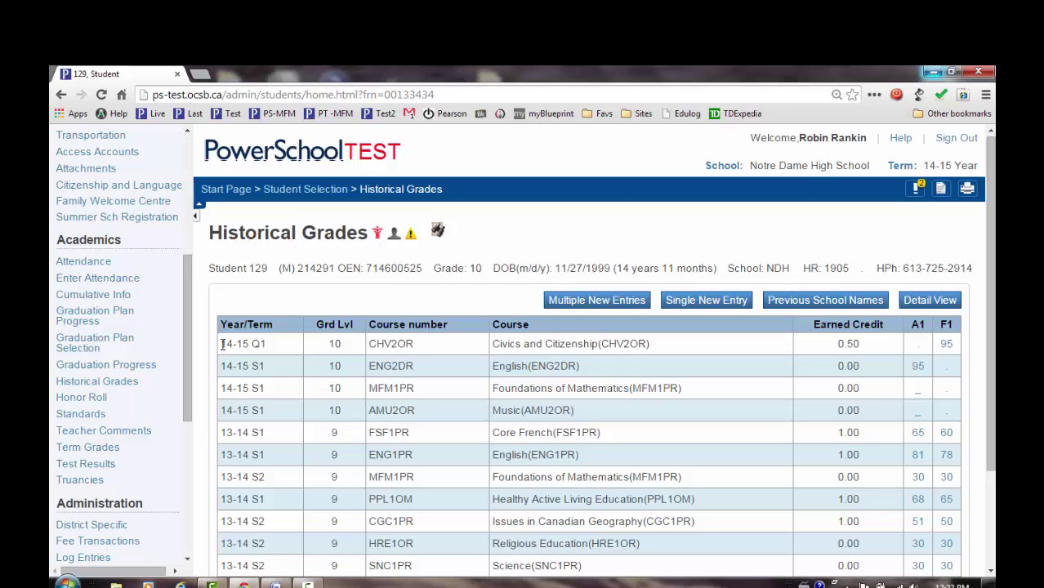
pyautogui.moveTo(220, 344); pyautogui.dragTo(274, 410)
pyautogui.click(288, 417)
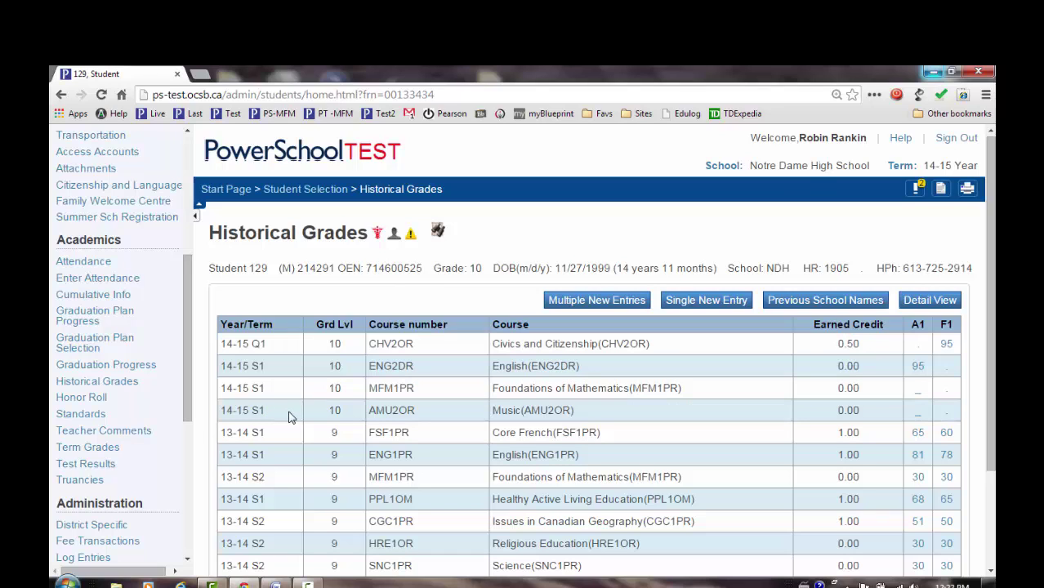
pyautogui.click(920, 397)
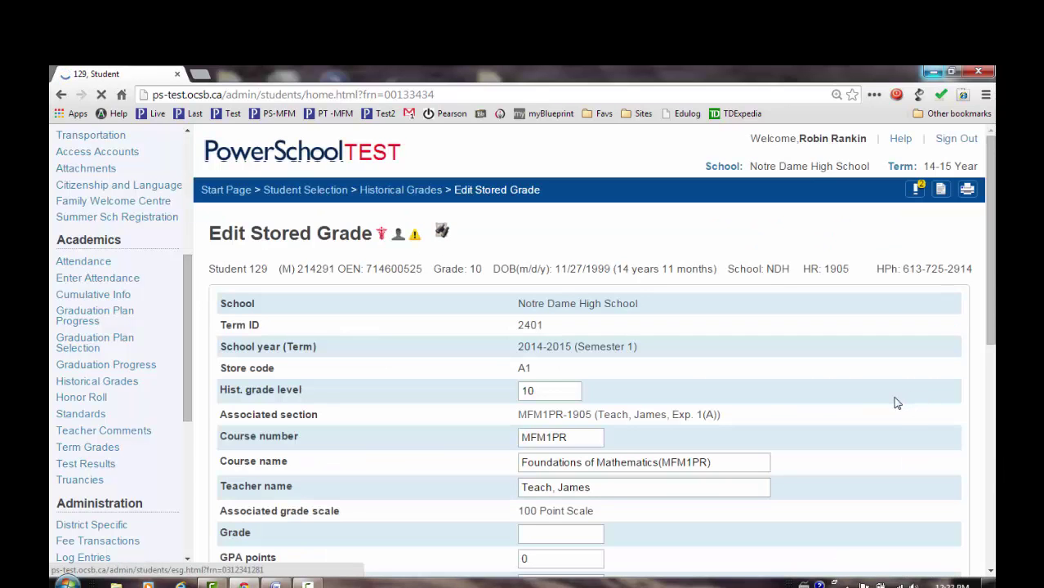
pyautogui.scroll(-4, 892, 400)
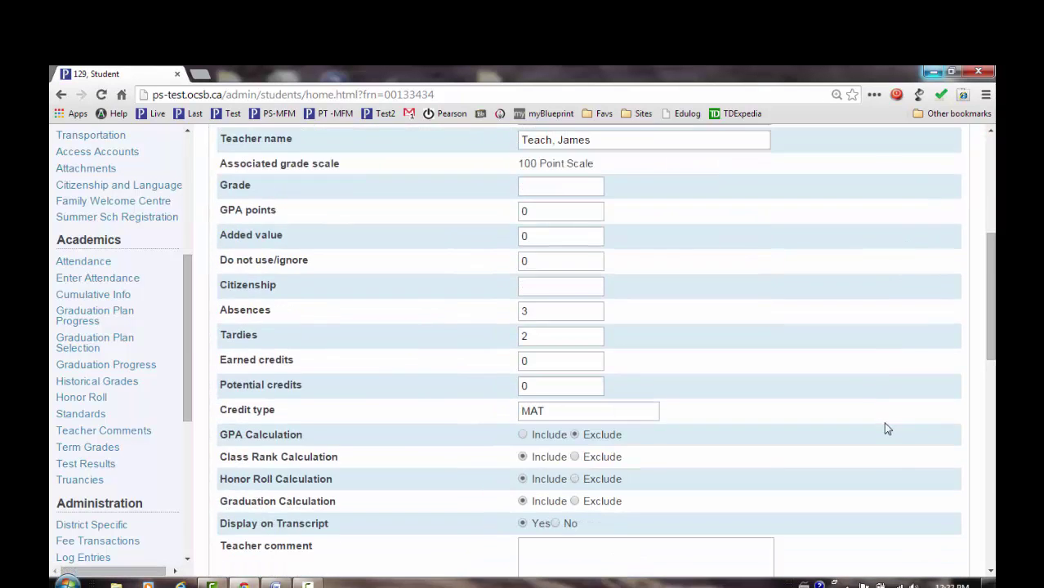
pyautogui.scroll(-3, 887, 429)
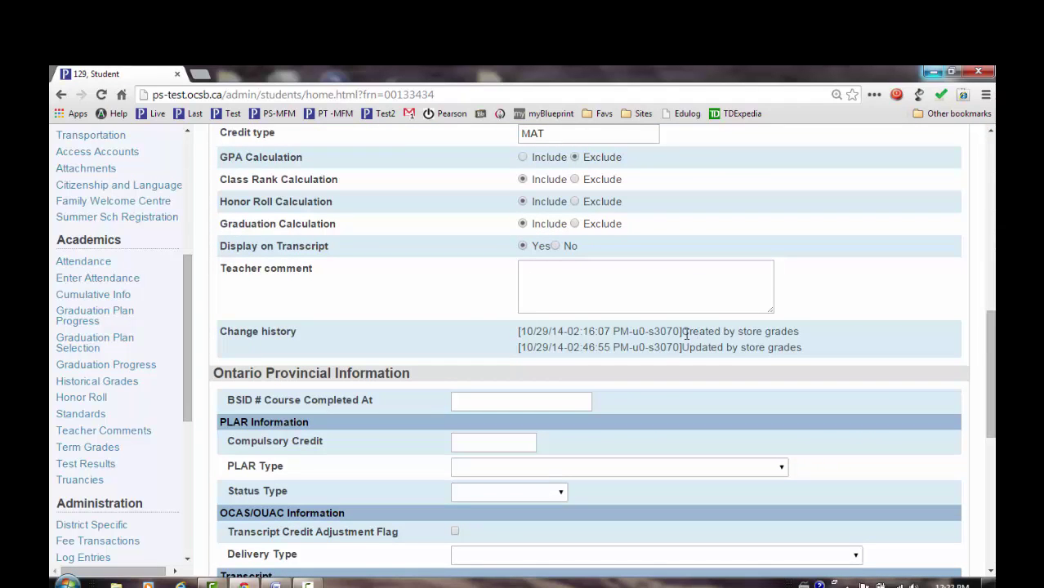
pyautogui.moveTo(690, 331); pyautogui.dragTo(813, 330)
pyautogui.moveTo(725, 348); pyautogui.dragTo(805, 350)
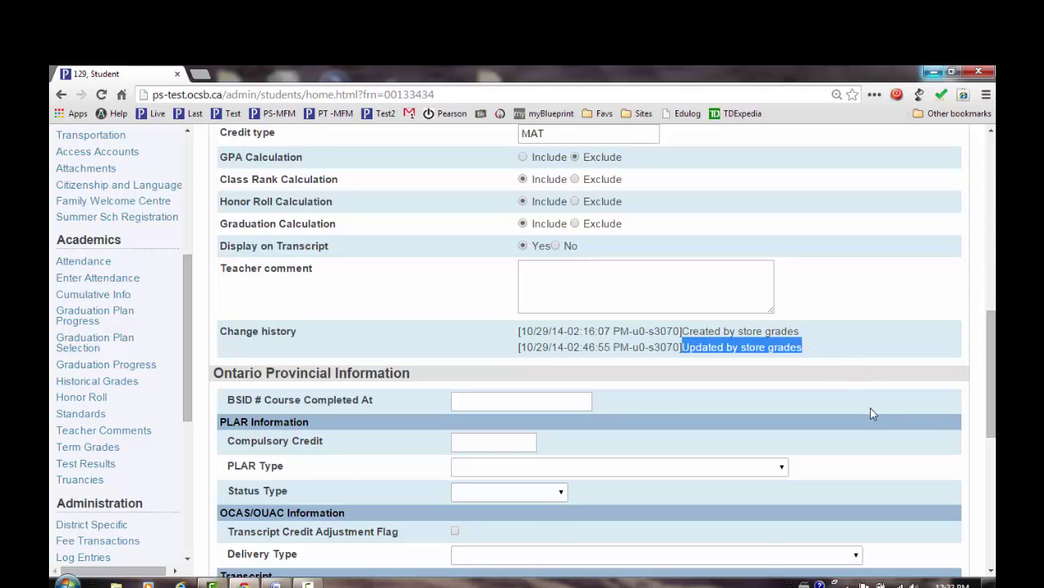
pyautogui.scroll(3, 869, 415)
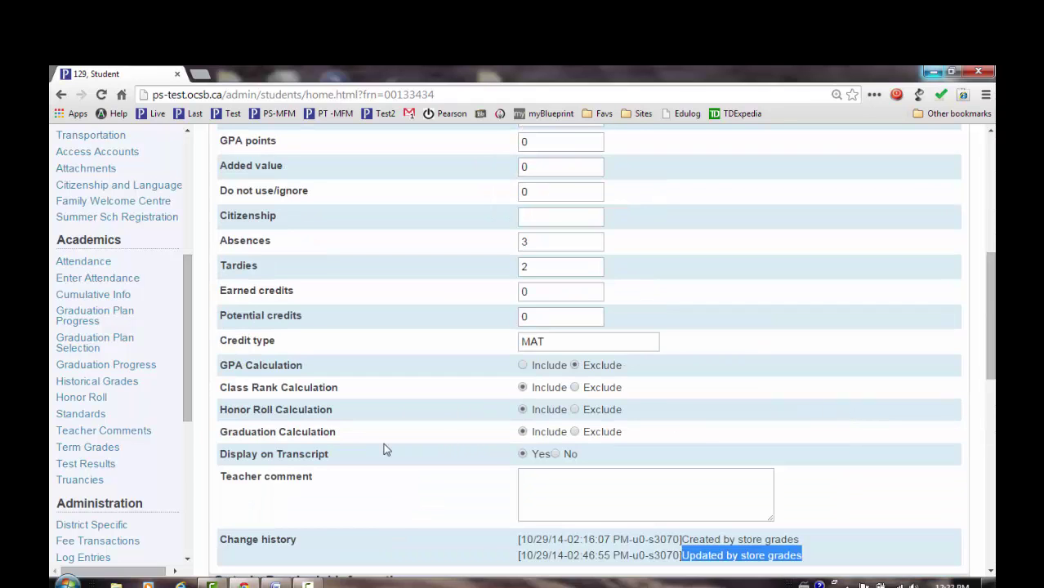
# Review the A1 ENG2DR grade of 95: 4 GPA points and comment 'Great work this term.'
pyautogui.click(111, 384)
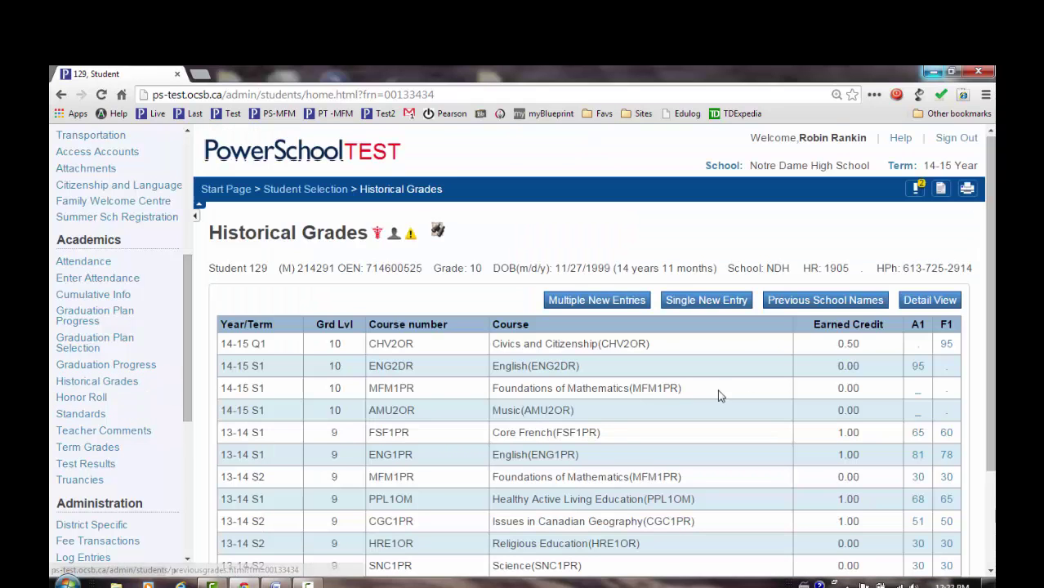
pyautogui.click(920, 368)
pyautogui.scroll(-5, 820, 408)
pyautogui.scroll(3, 821, 407)
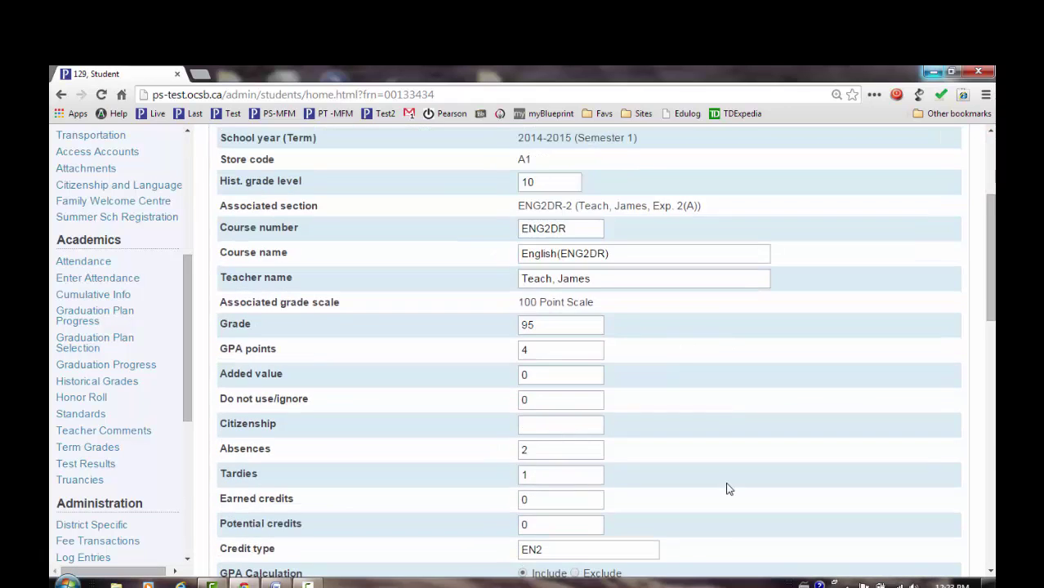
pyautogui.scroll(-2, 727, 490)
pyautogui.scroll(-3, 665, 456)
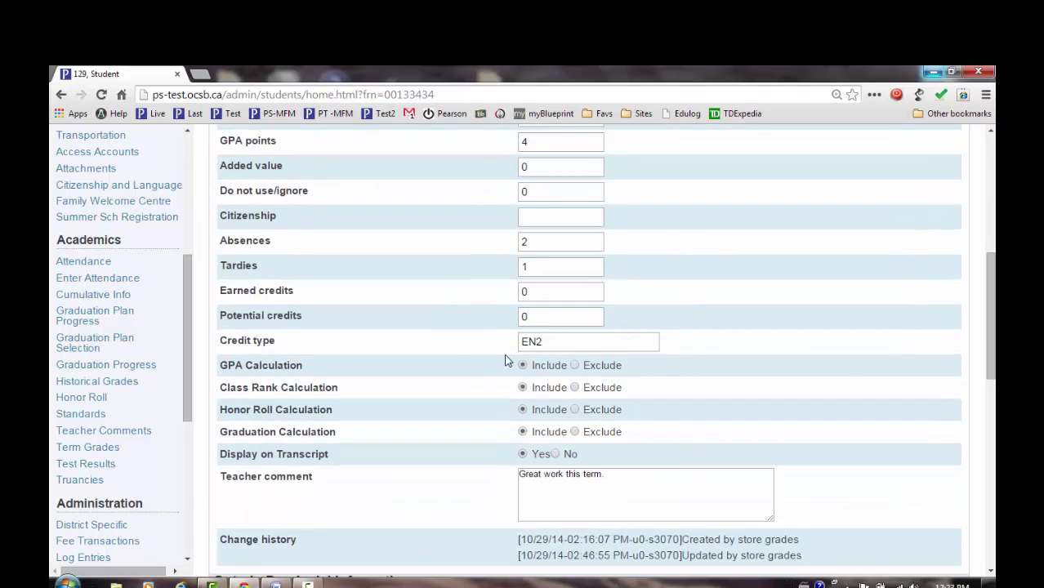
pyautogui.scroll(-2, 692, 419)
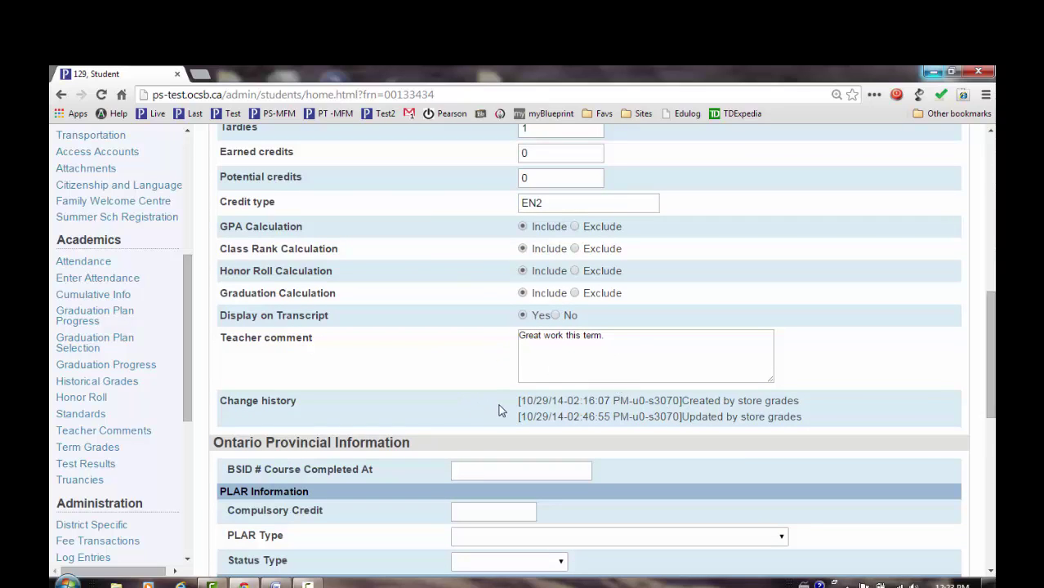
pyautogui.scroll(8, 497, 409)
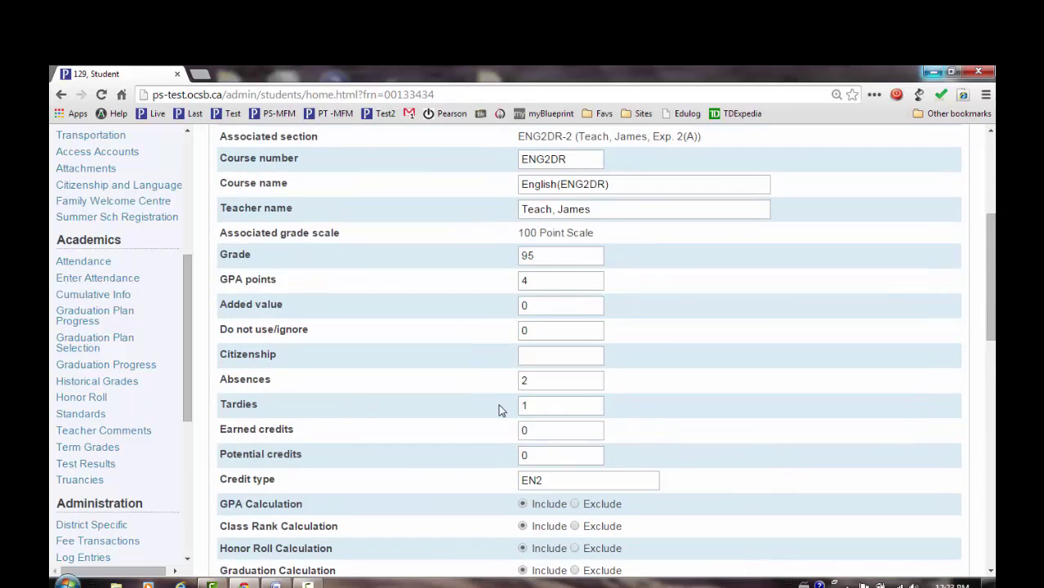